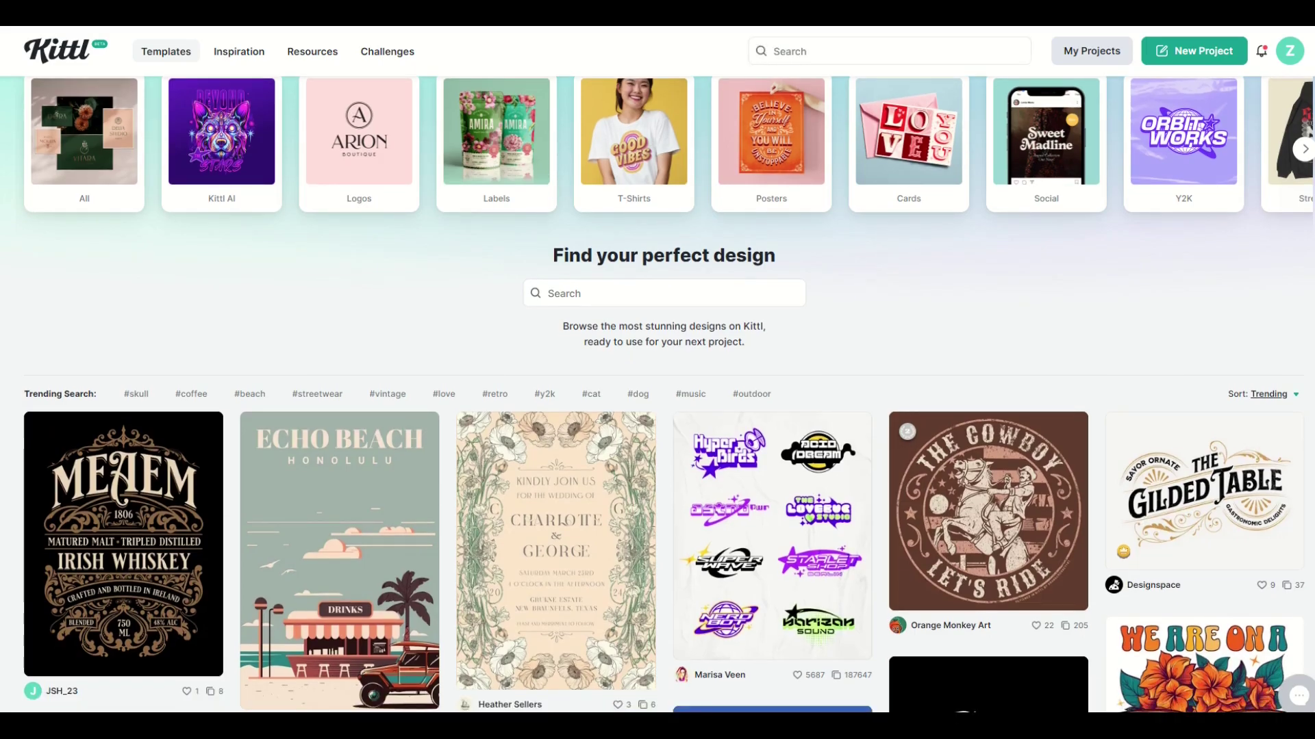
Create a new project using the Standard 1200 × 1200 px artboard preset
scroll(657, 410, down, 3)
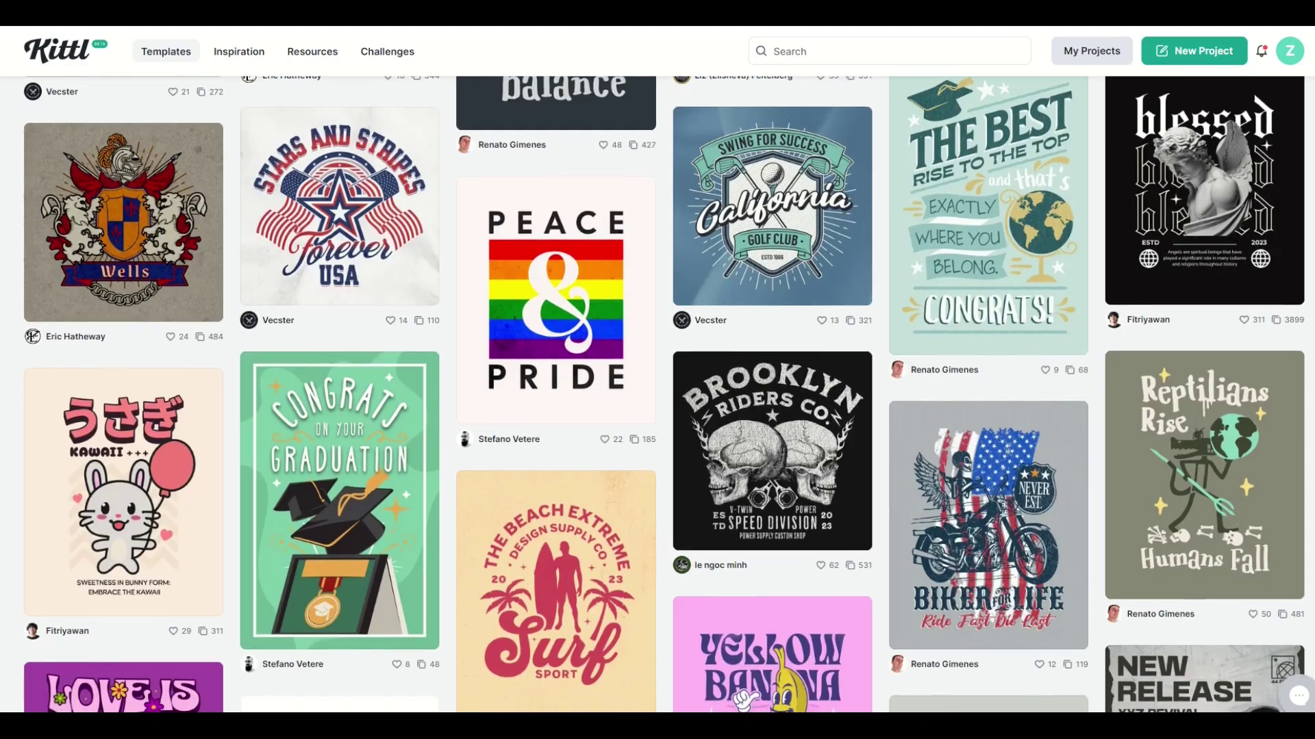
scroll(664, 395, down, 2)
scroll(664, 395, down, 4)
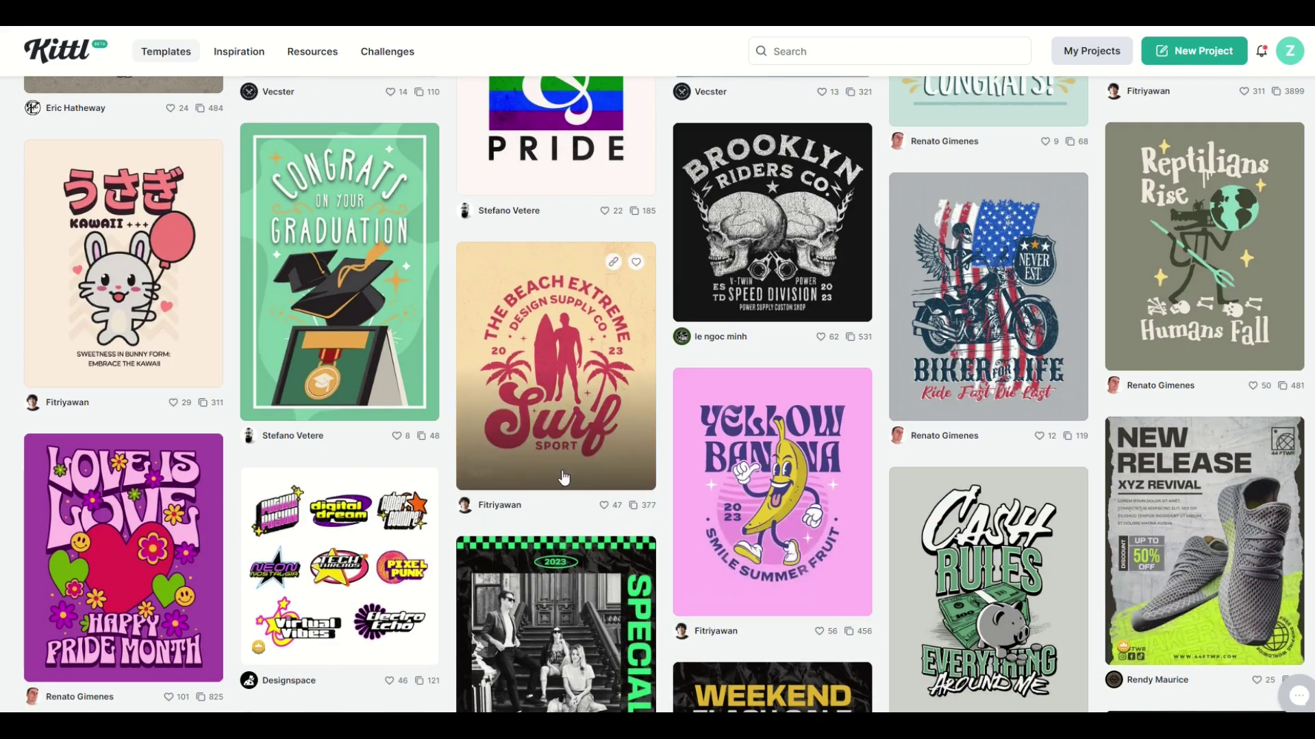
click(1187, 59)
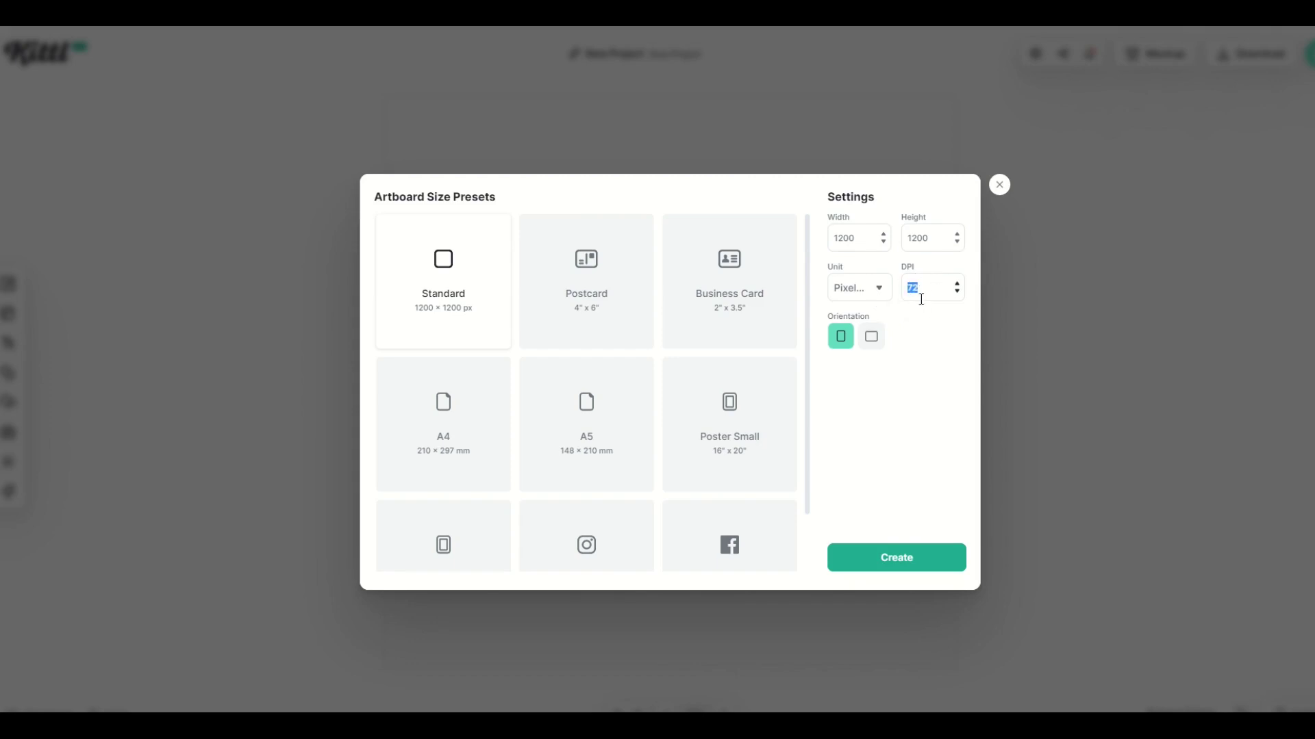
click(884, 563)
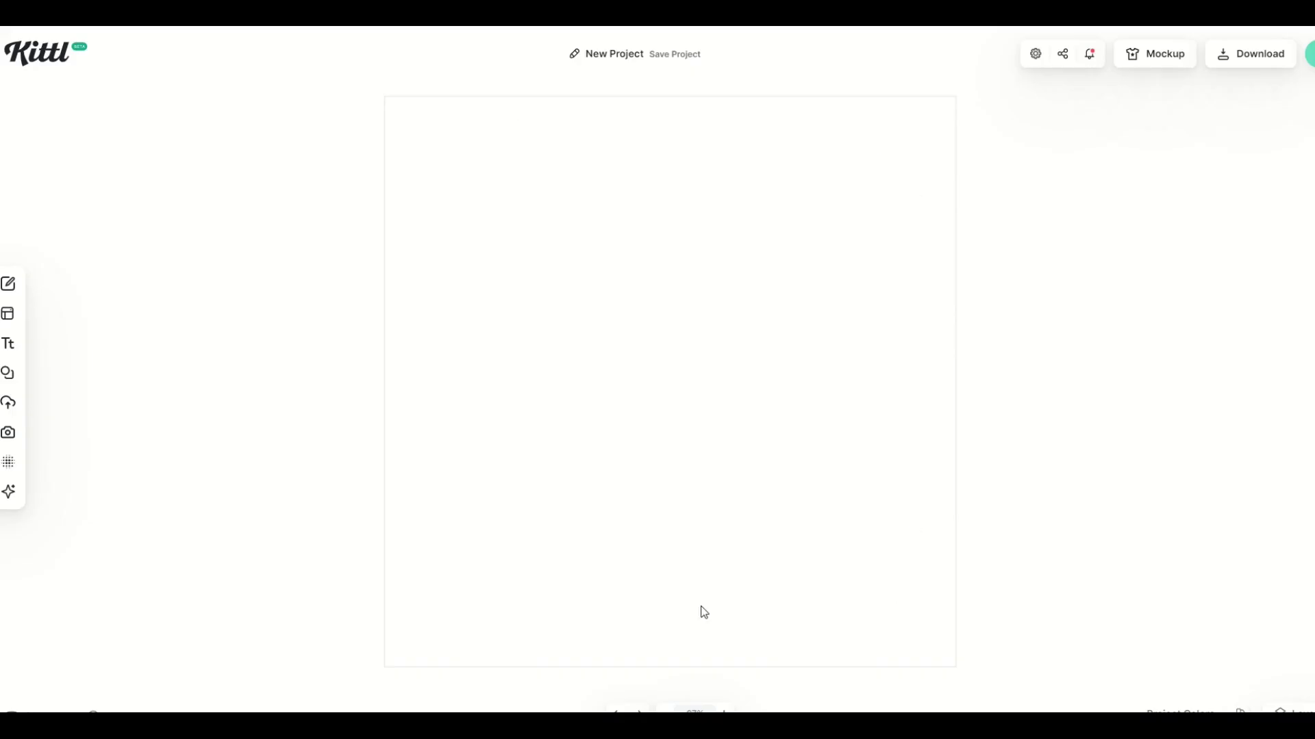
mouse_move(11, 500)
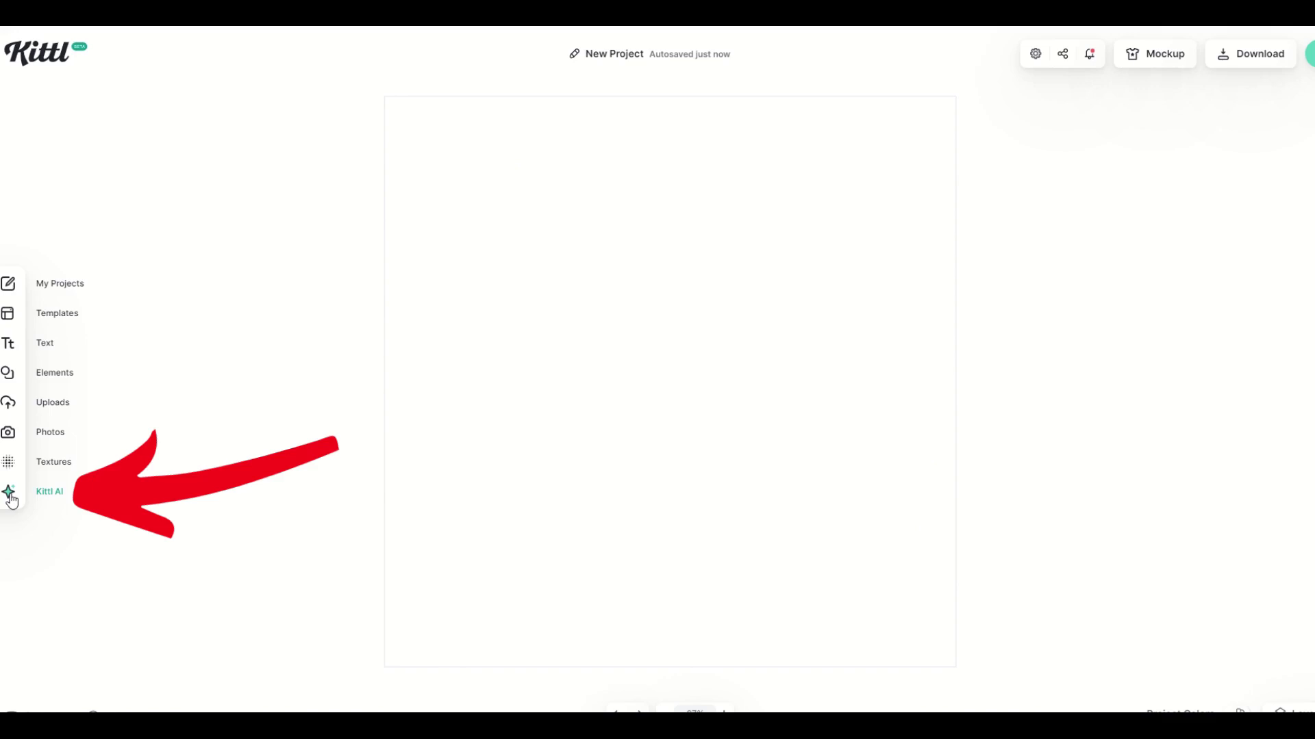
Open the Kittl AI image generator from the left sidebar
click(43, 499)
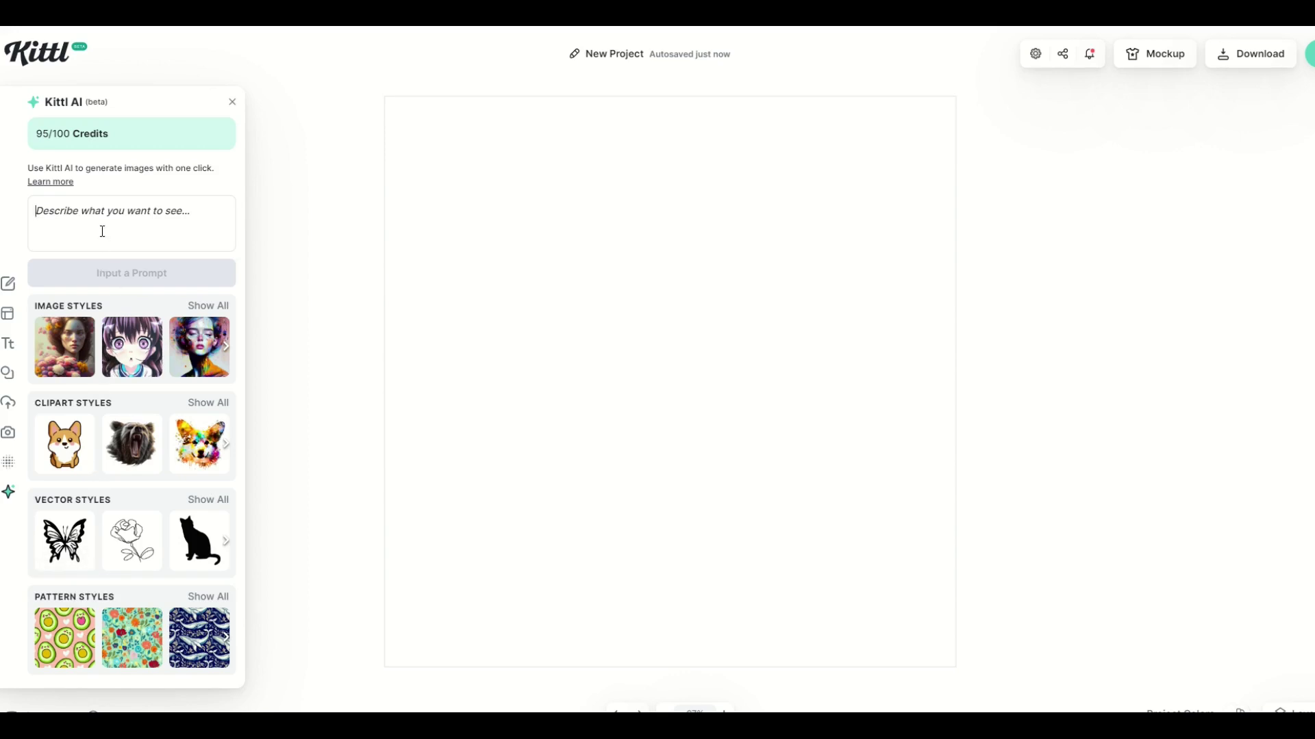
Generate an image from 'grizzly bear willding a sword' and place it upright, enlarged, upper right
text(gri)
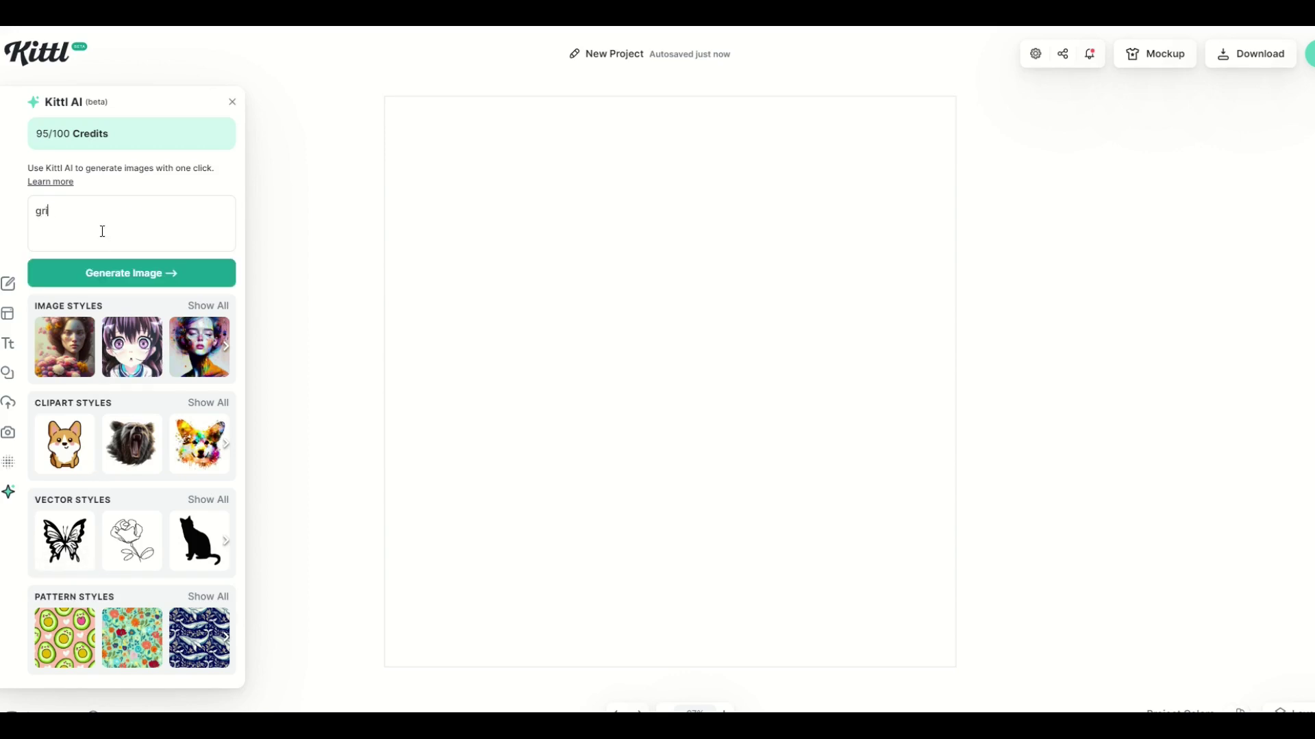
text(zzly bear wil)
text(lding a sword in the style of an oil painting)
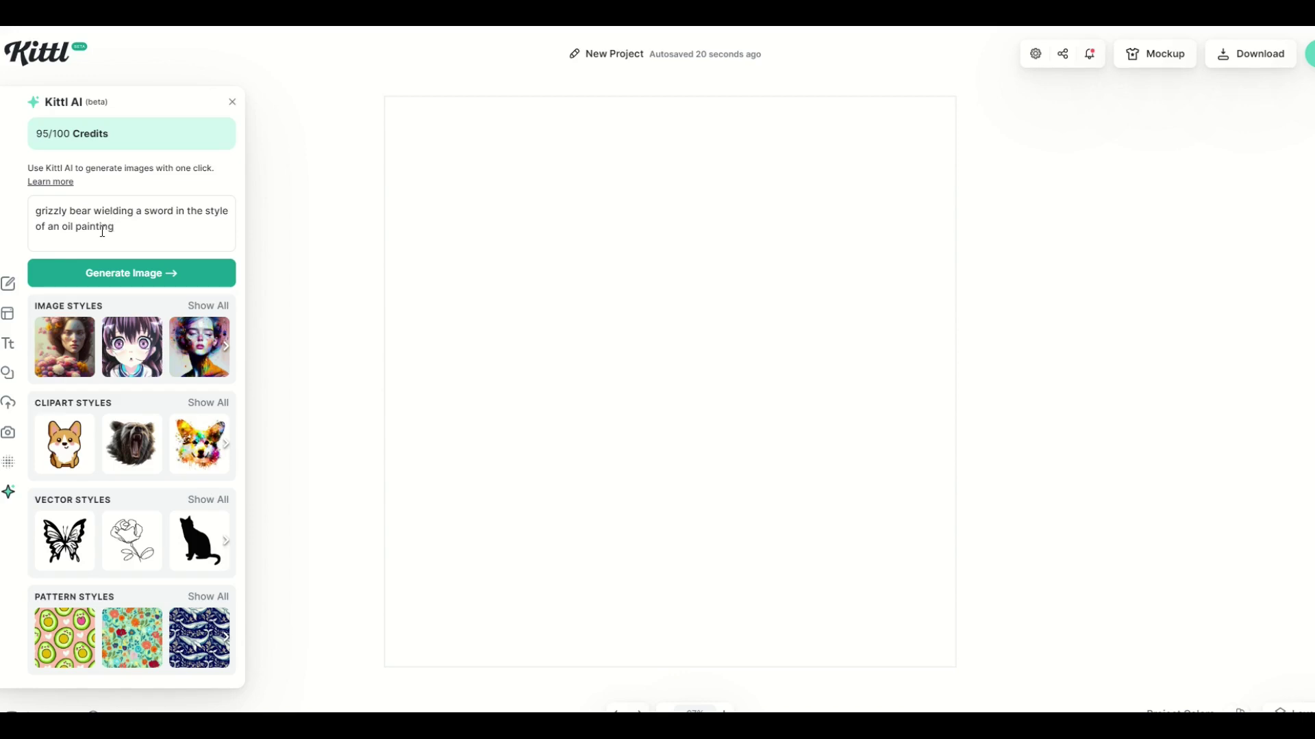
click(109, 273)
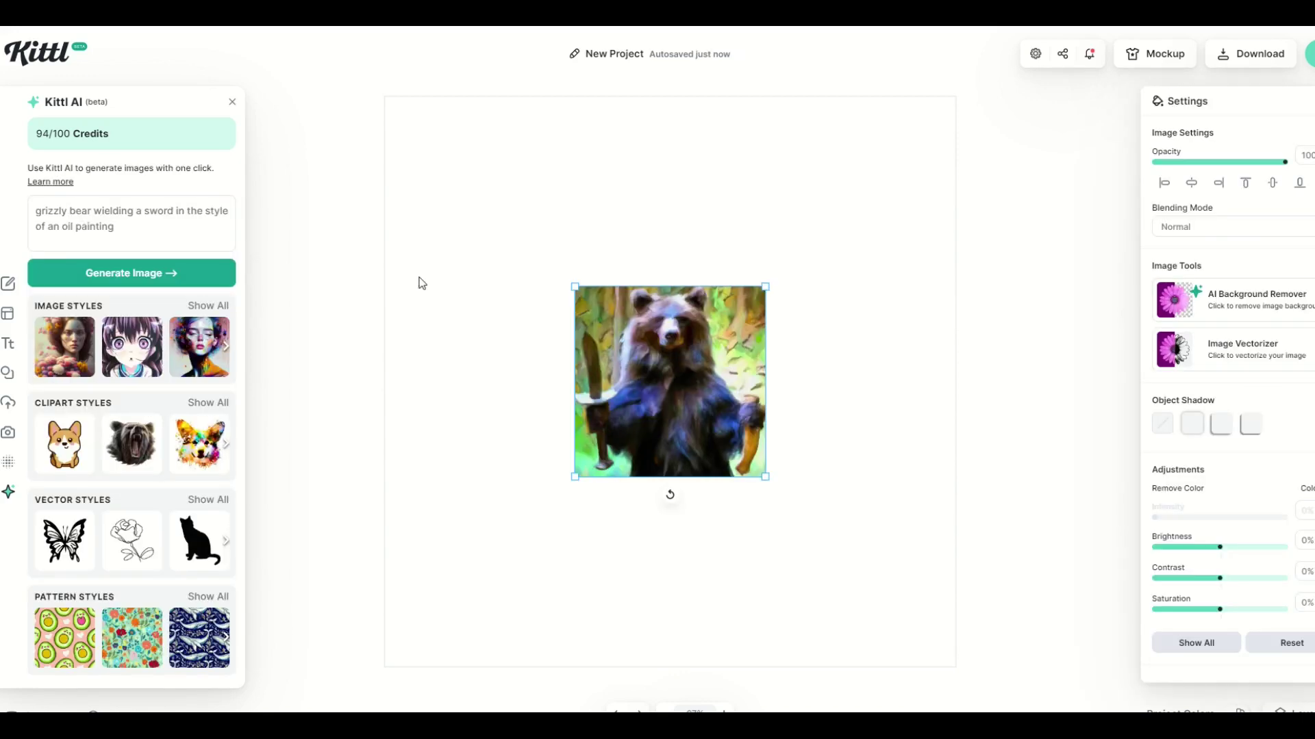
drag(590, 304, 408, 143)
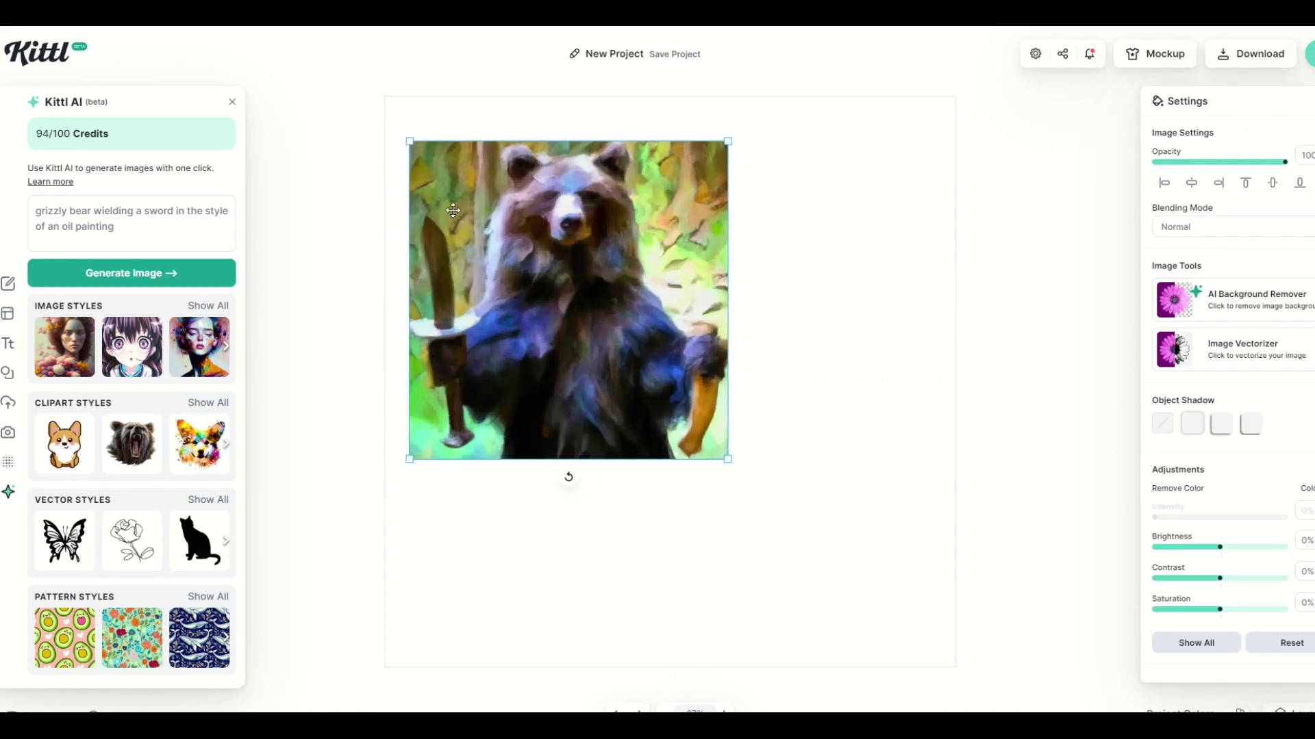
mouse_move(510, 247)
mouse_down()
mouse_move(624, 327)
mouse_move(534, 256)
mouse_up()
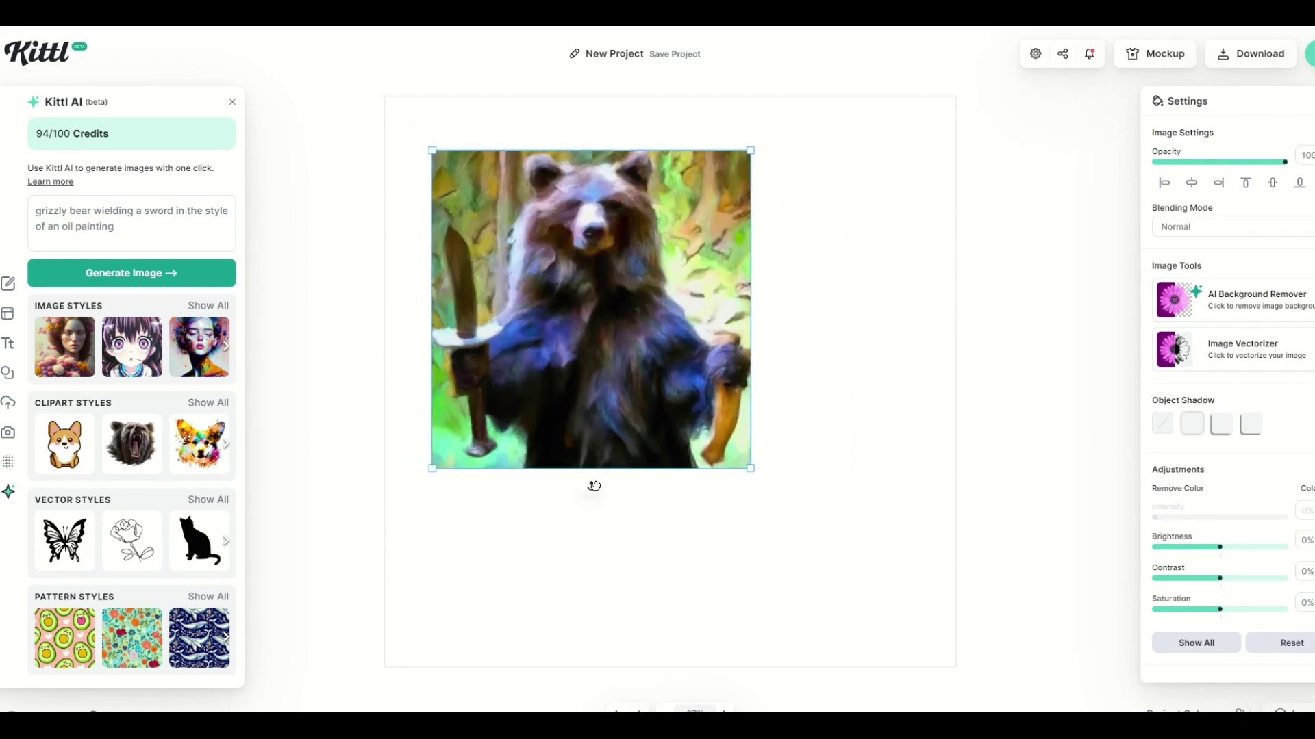
drag(594, 486, 613, 484)
key(ctrl+z)
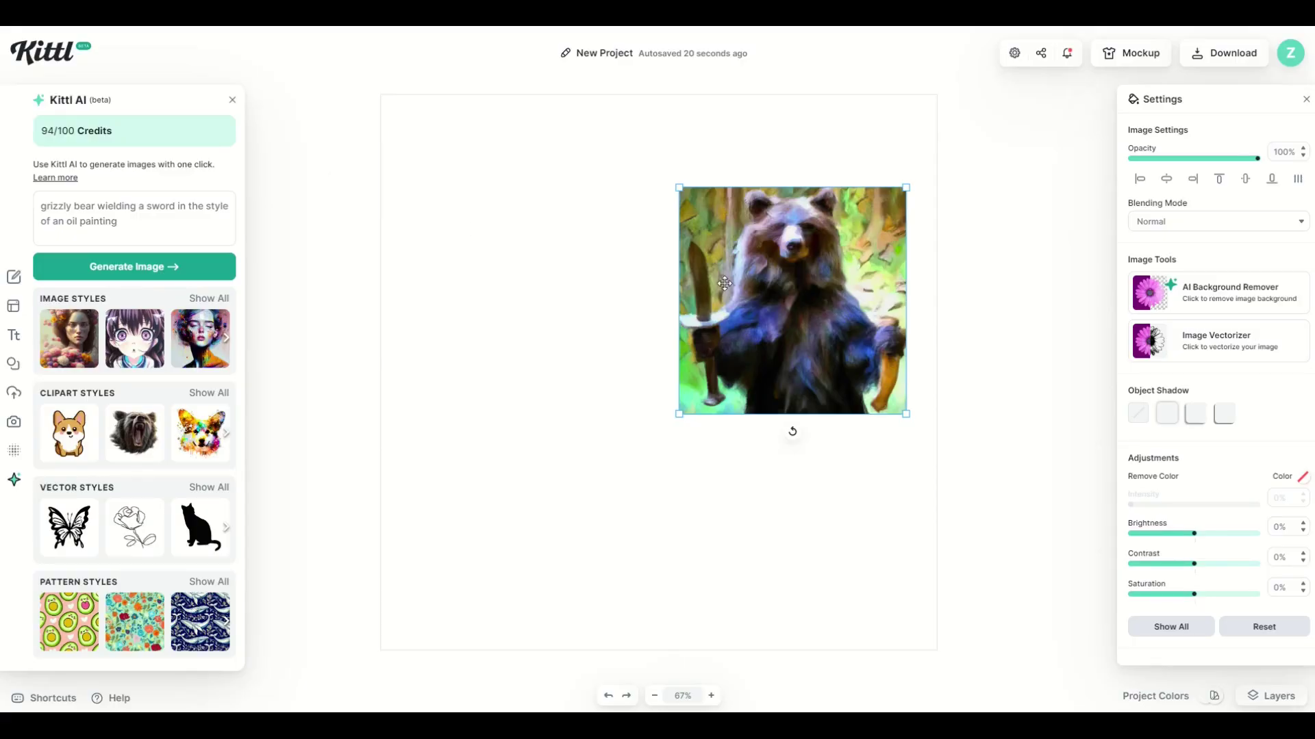
mouse_move(725, 284)
mouse_down()
mouse_move(719, 300)
mouse_move(726, 269)
mouse_up()
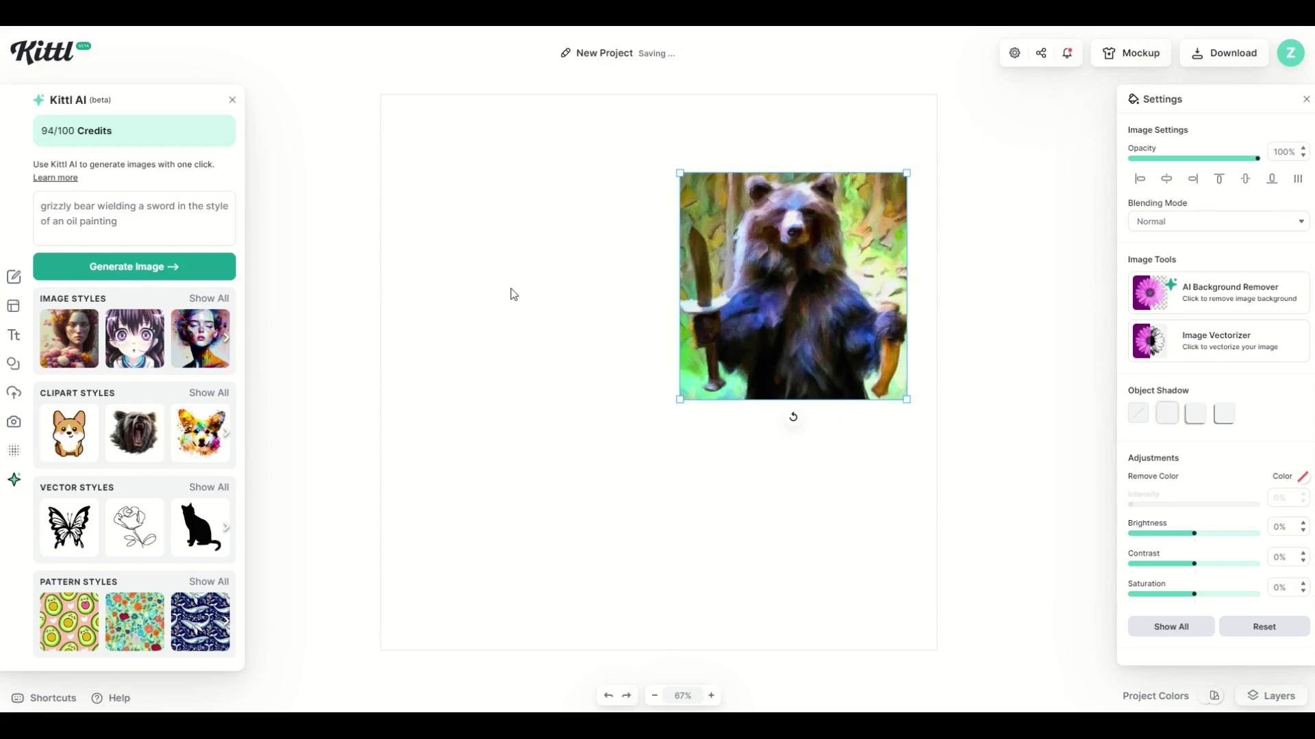
Strip the oil-painting wording from the prompt and pick the Psychedelic image style
click(172, 231)
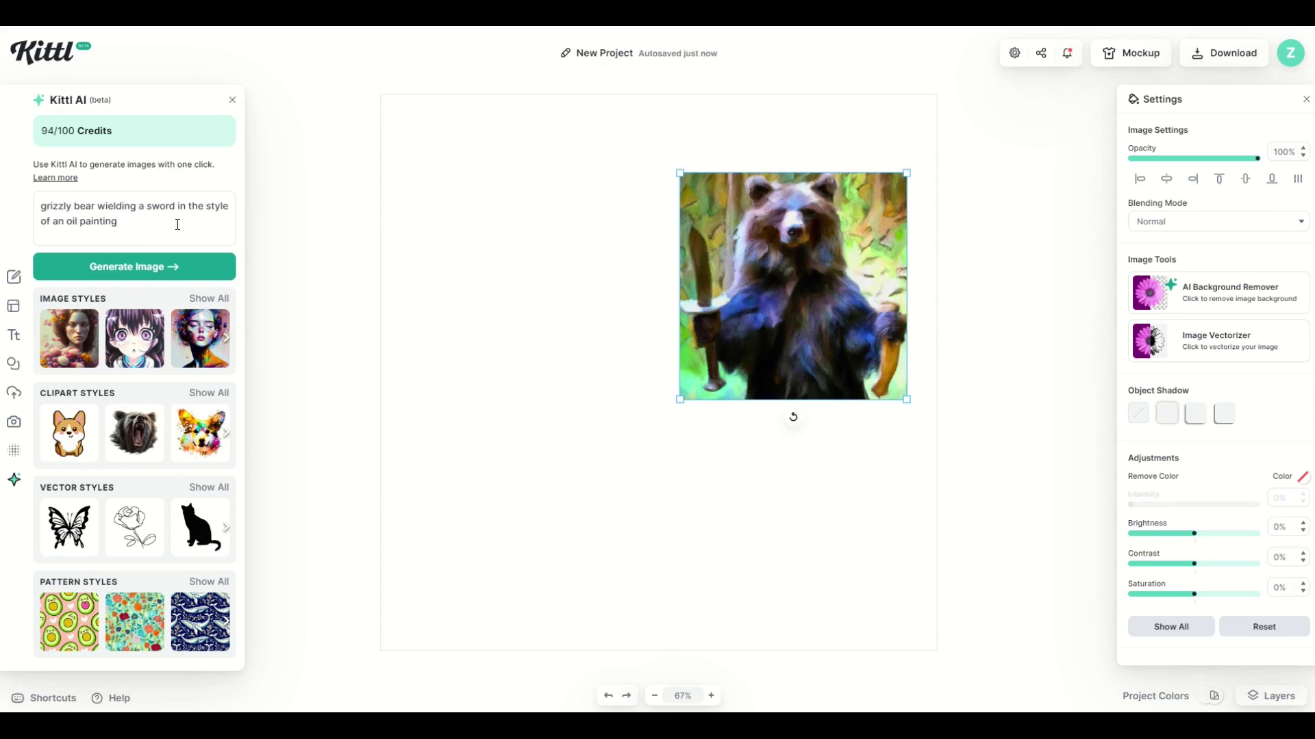
key(BackSpace)
key(BackSpace)
key(BackSpace)
key(BackSpace)
key(BackSpace)
key(BackSpace)
key(BackSpace)
key(BackSpace)
key(BackSpace)
key(BackSpace)
key(BackSpace)
key(BackSpace)
key(BackSpace)
key(BackSpace)
key(BackSpace)
key(BackSpace)
key(BackSpace)
key(BackSpace)
key(BackSpace)
key(BackSpace)
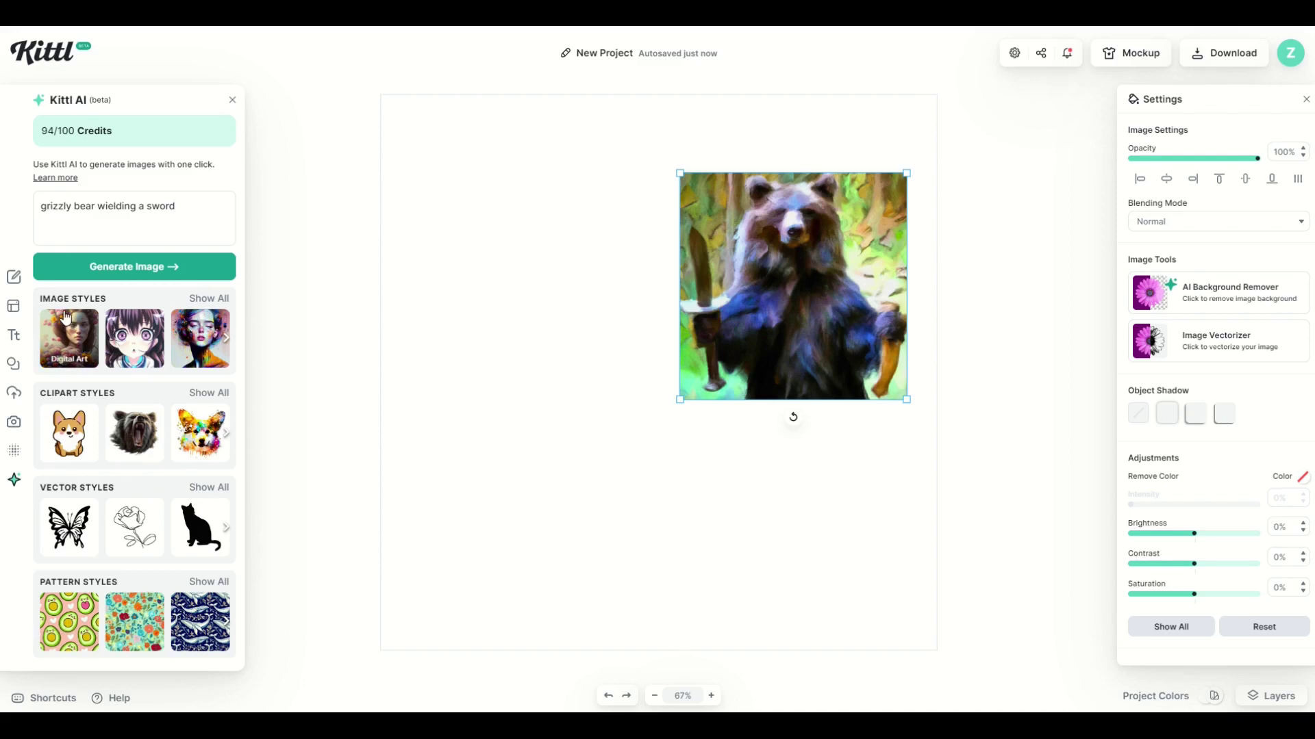
click(206, 299)
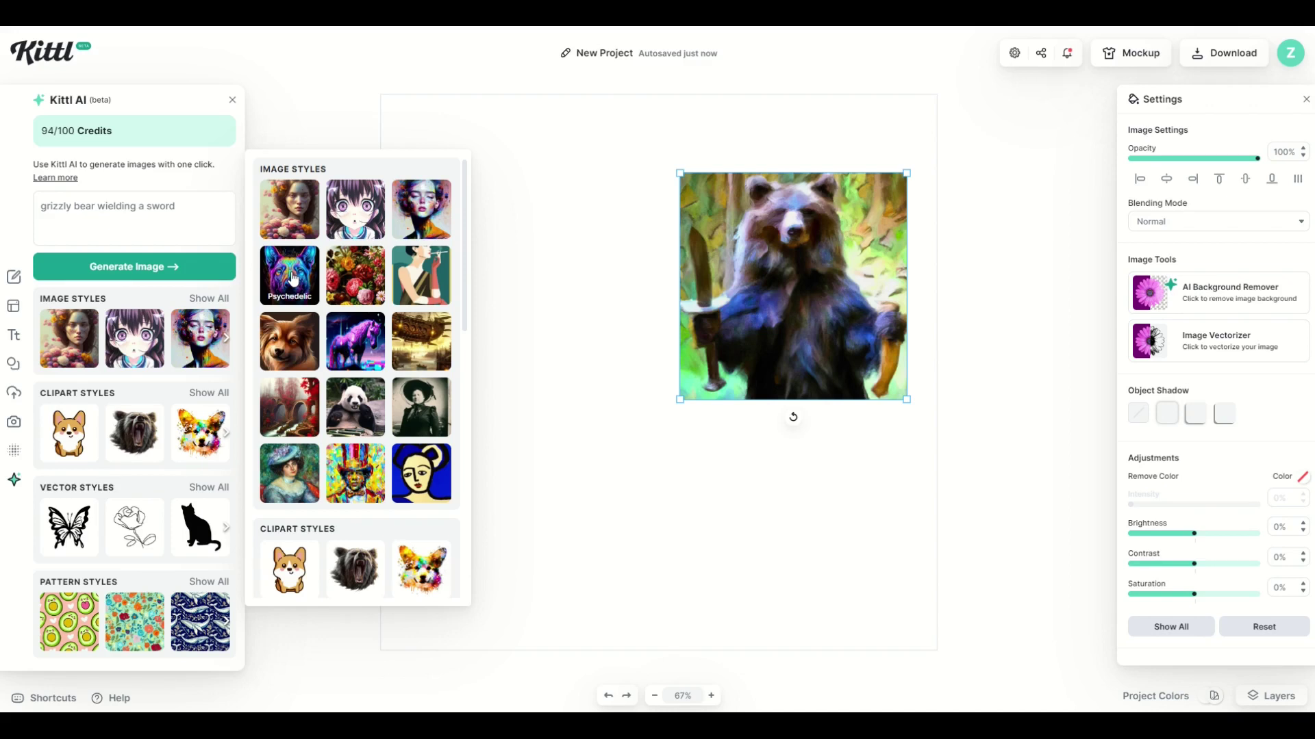
click(292, 278)
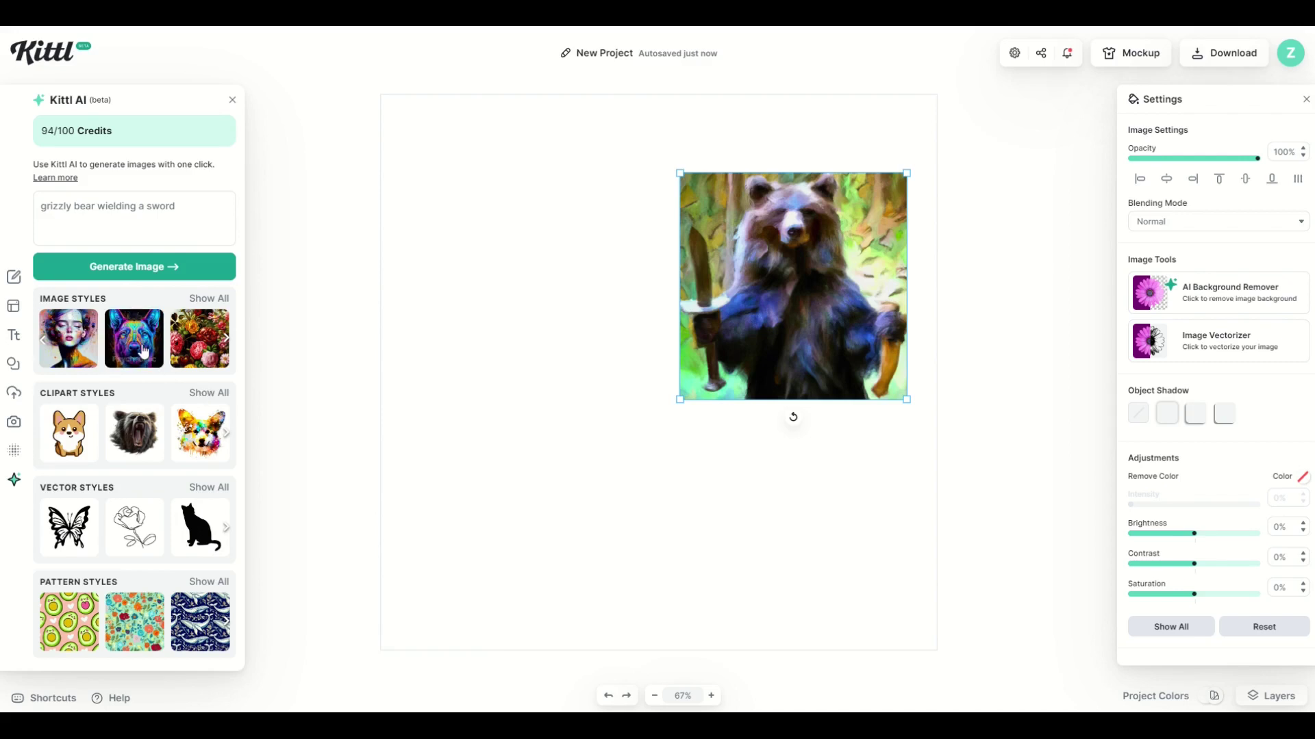
Generate the Psychedelic bear and enlarge it to cover most of the artboard
click(134, 273)
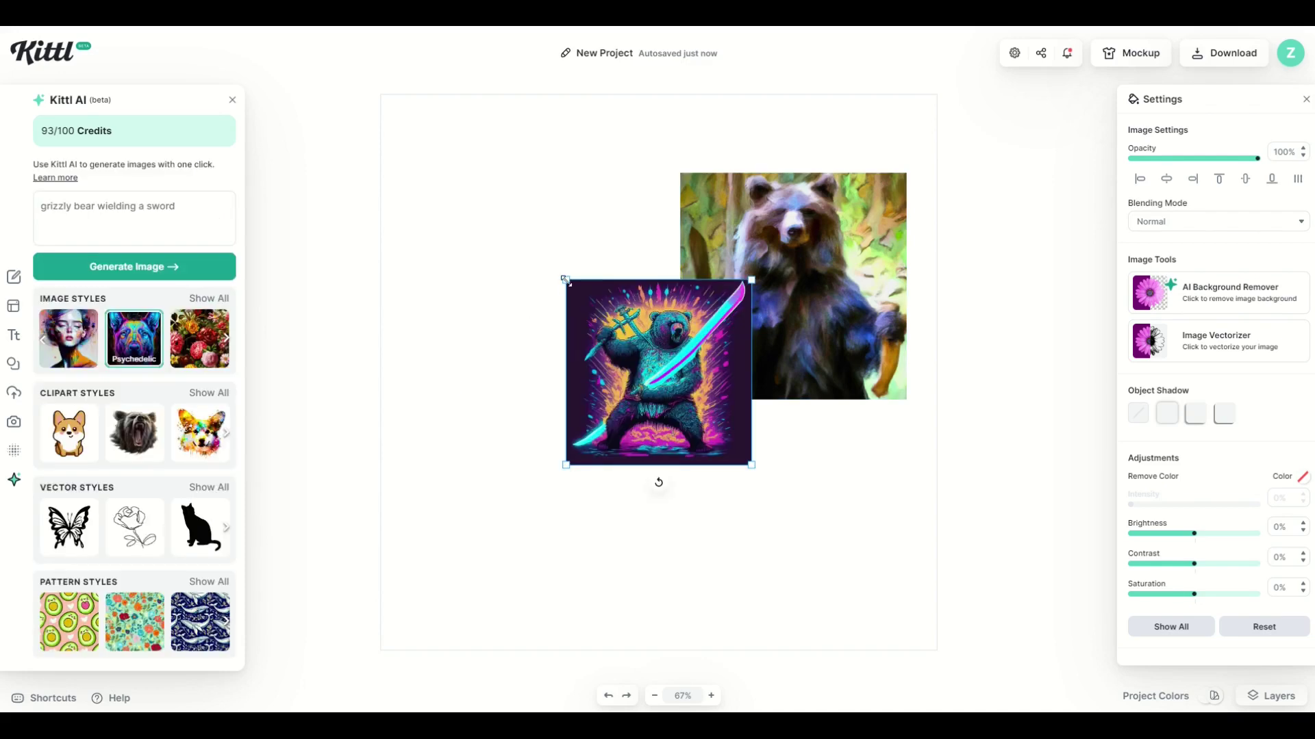
drag(565, 280, 405, 120)
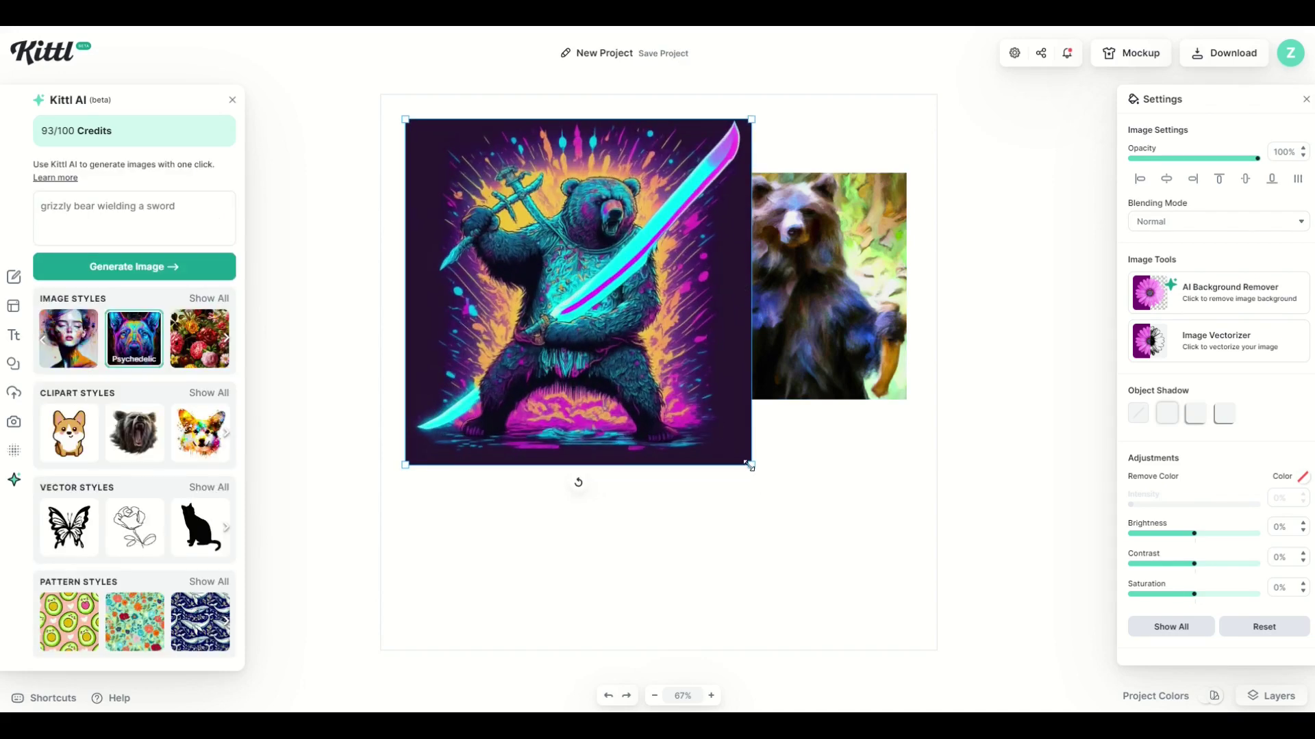
drag(750, 465, 707, 466)
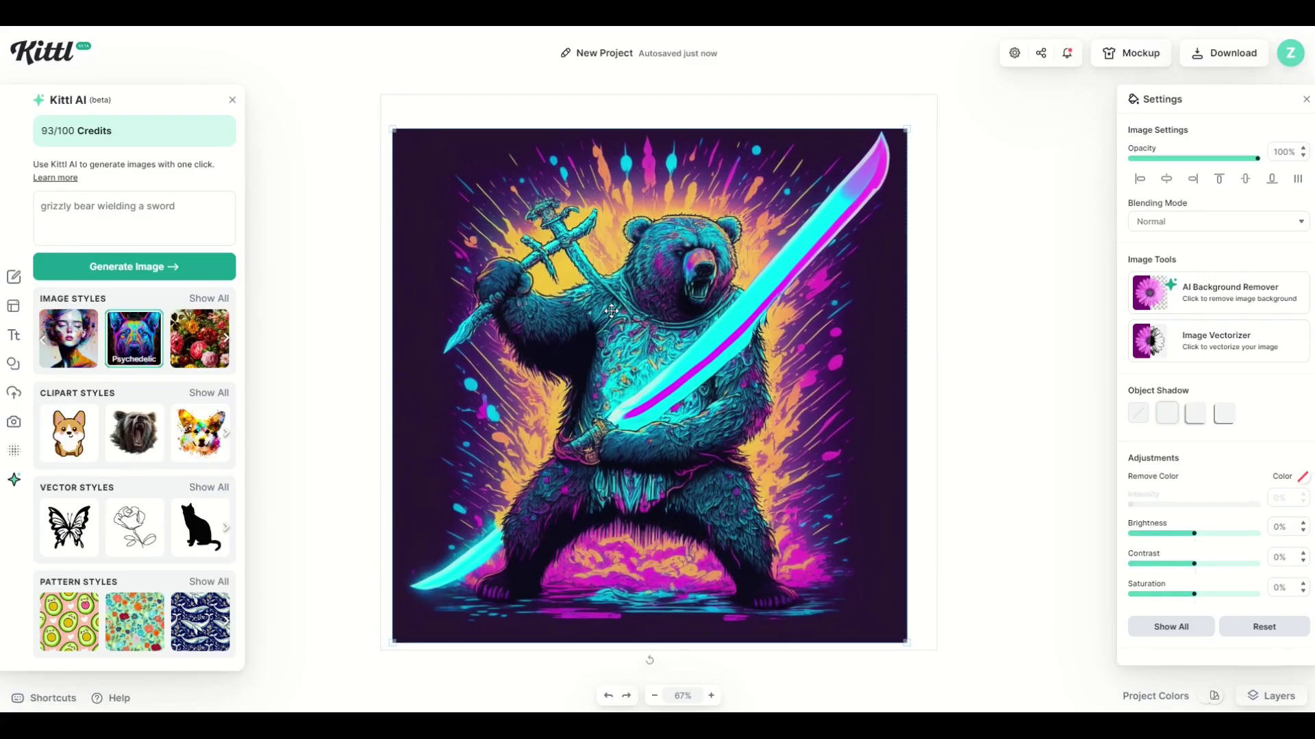
Adjust the psychedelic bear to brightness 13%, contrast 18% and saturation 100%
click(612, 310)
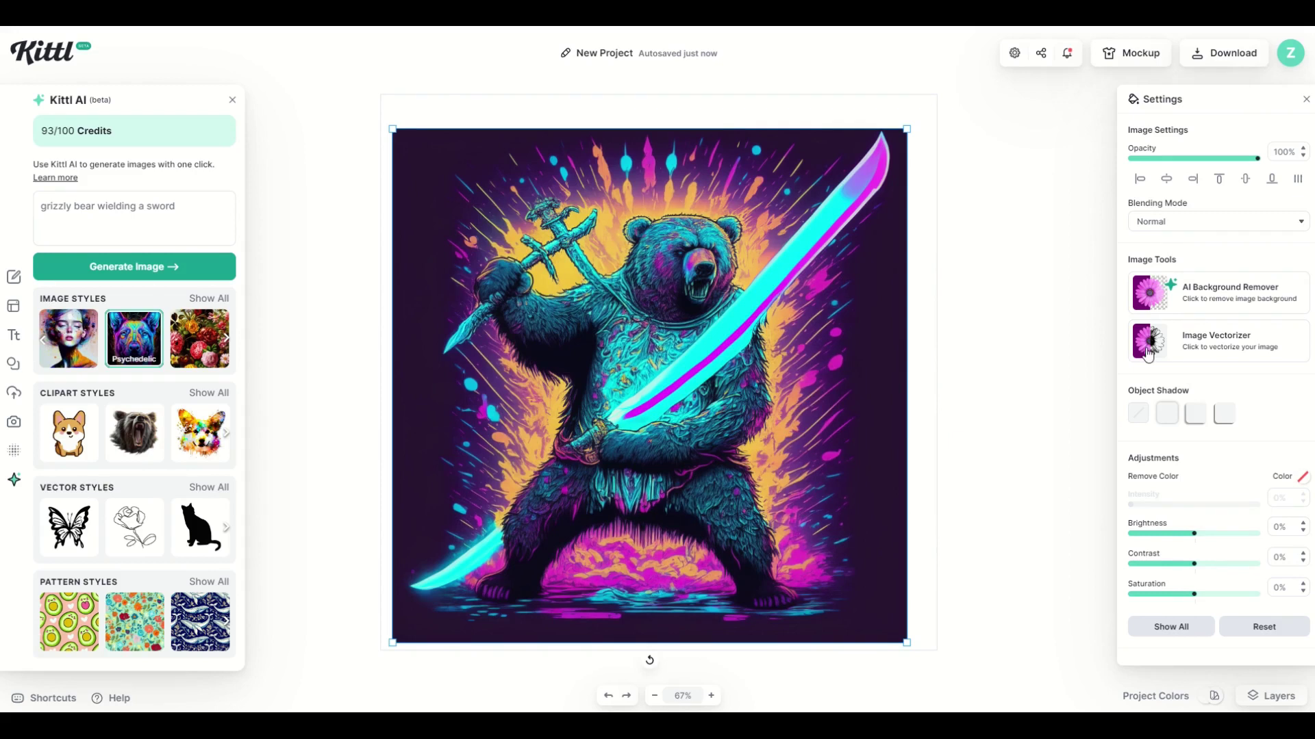
drag(1194, 535, 1265, 600)
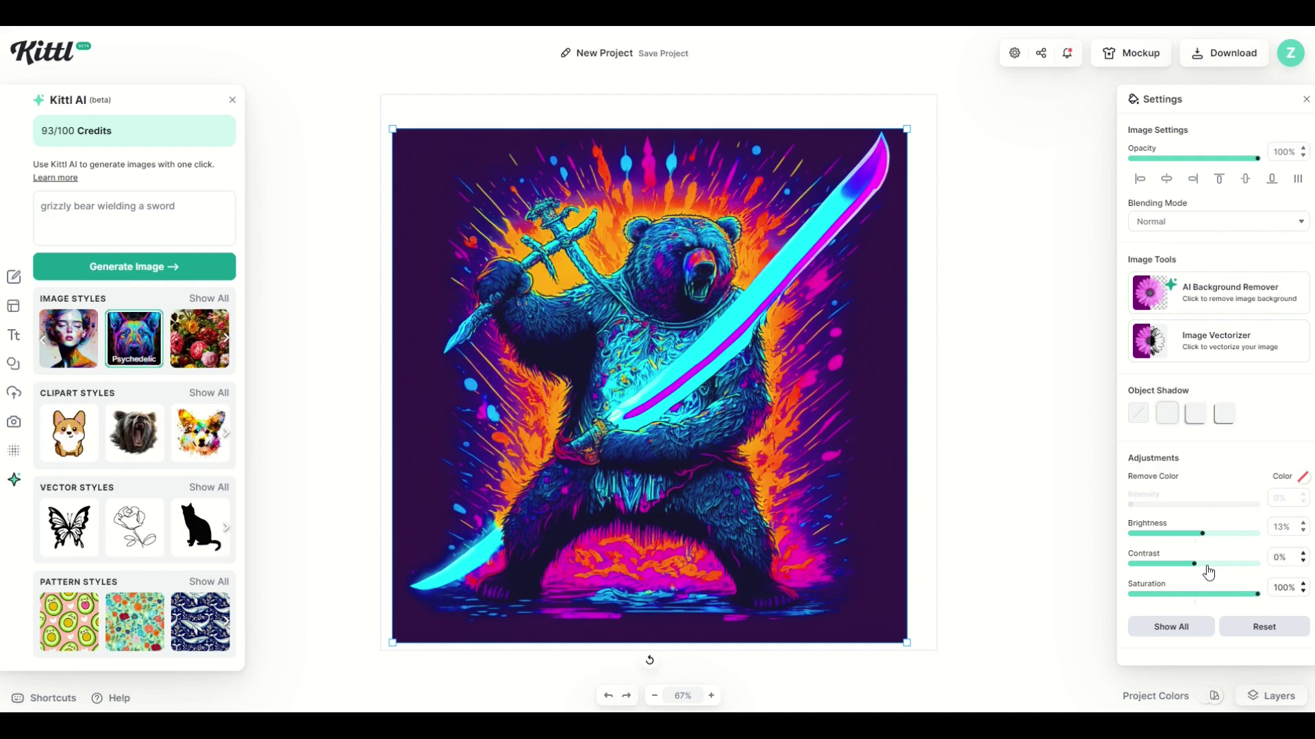
drag(1196, 564, 1207, 573)
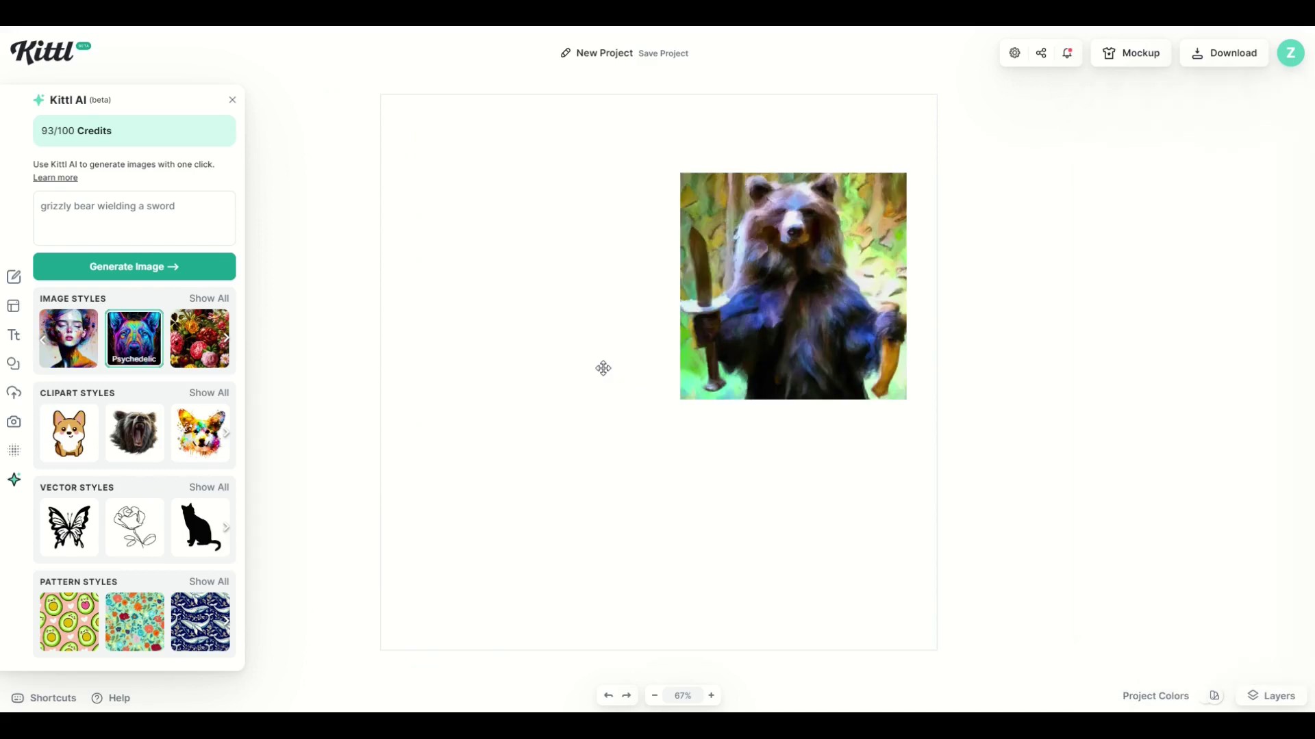
Delete the oil-painting bear, then place and enlarge the uploaded neon bear on the artboard
drag(703, 343, 493, 390)
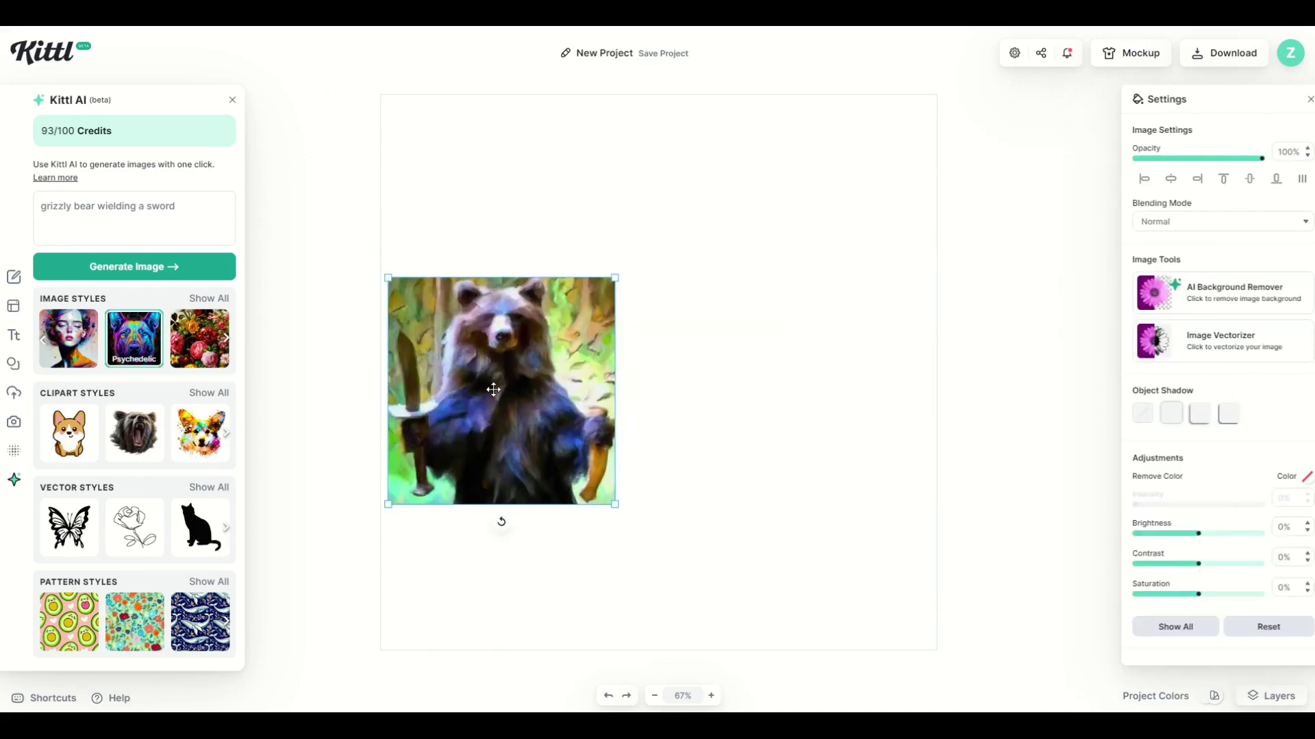
key(Delete)
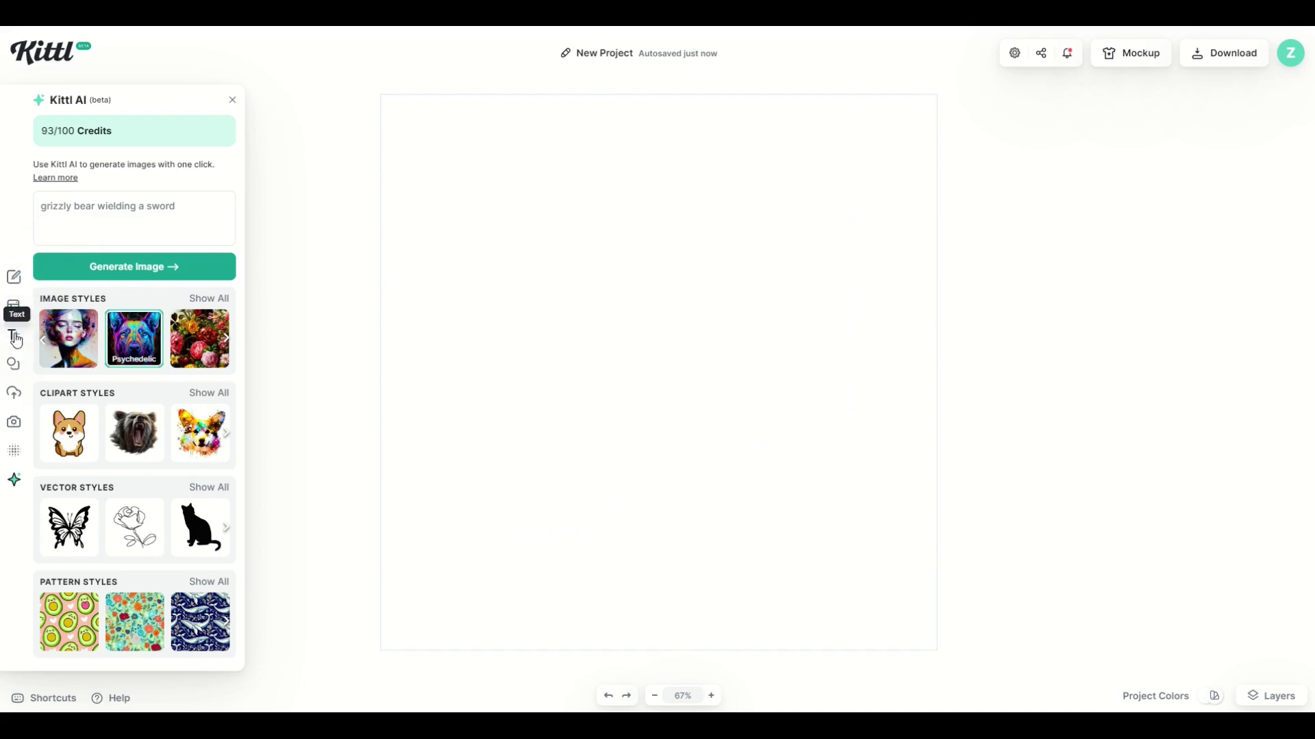
click(15, 396)
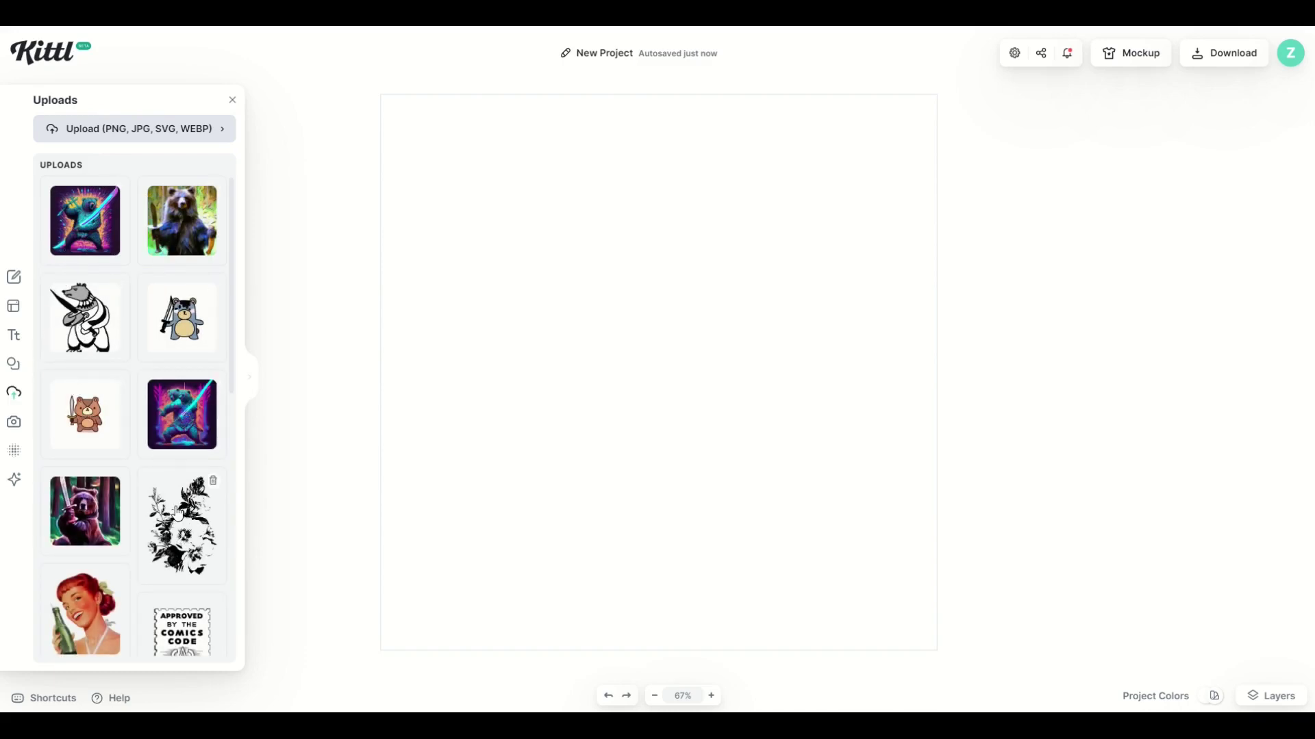
click(91, 229)
drag(560, 285, 690, 380)
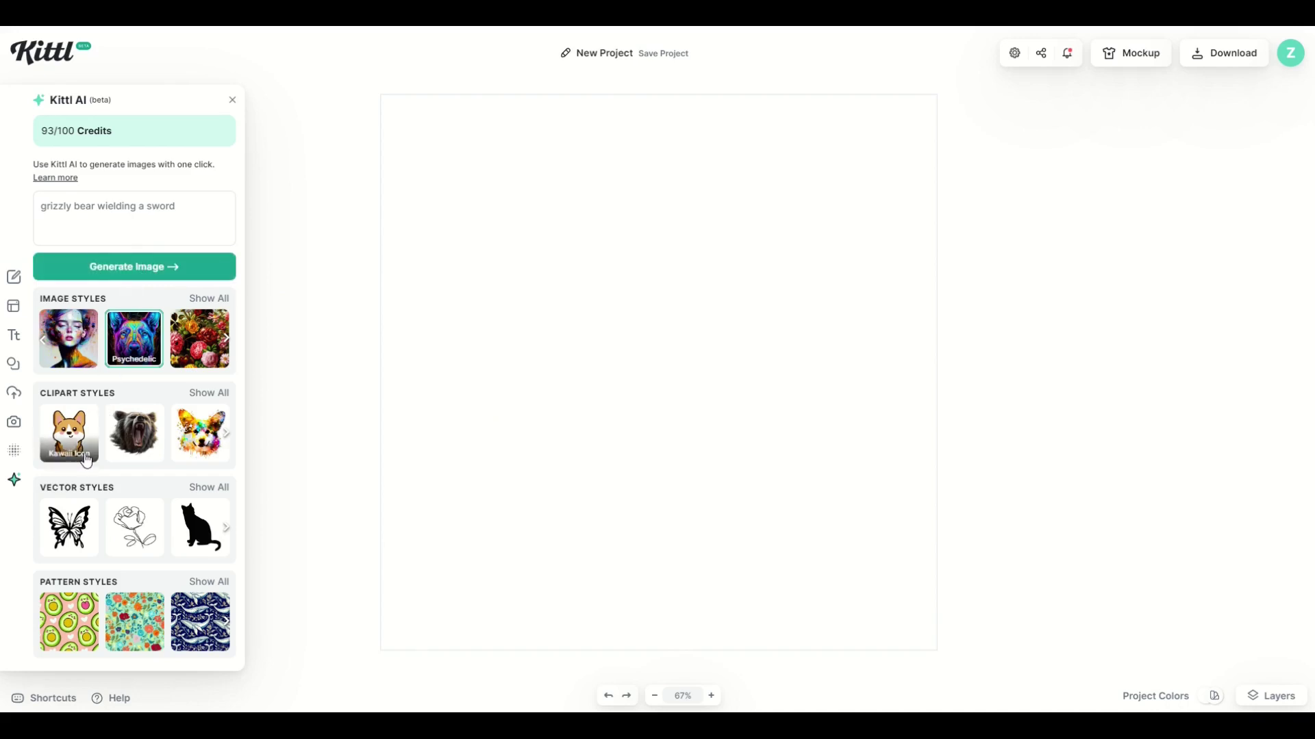
Generate the sword-wielding grizzly bear in the Vector Art style
click(202, 488)
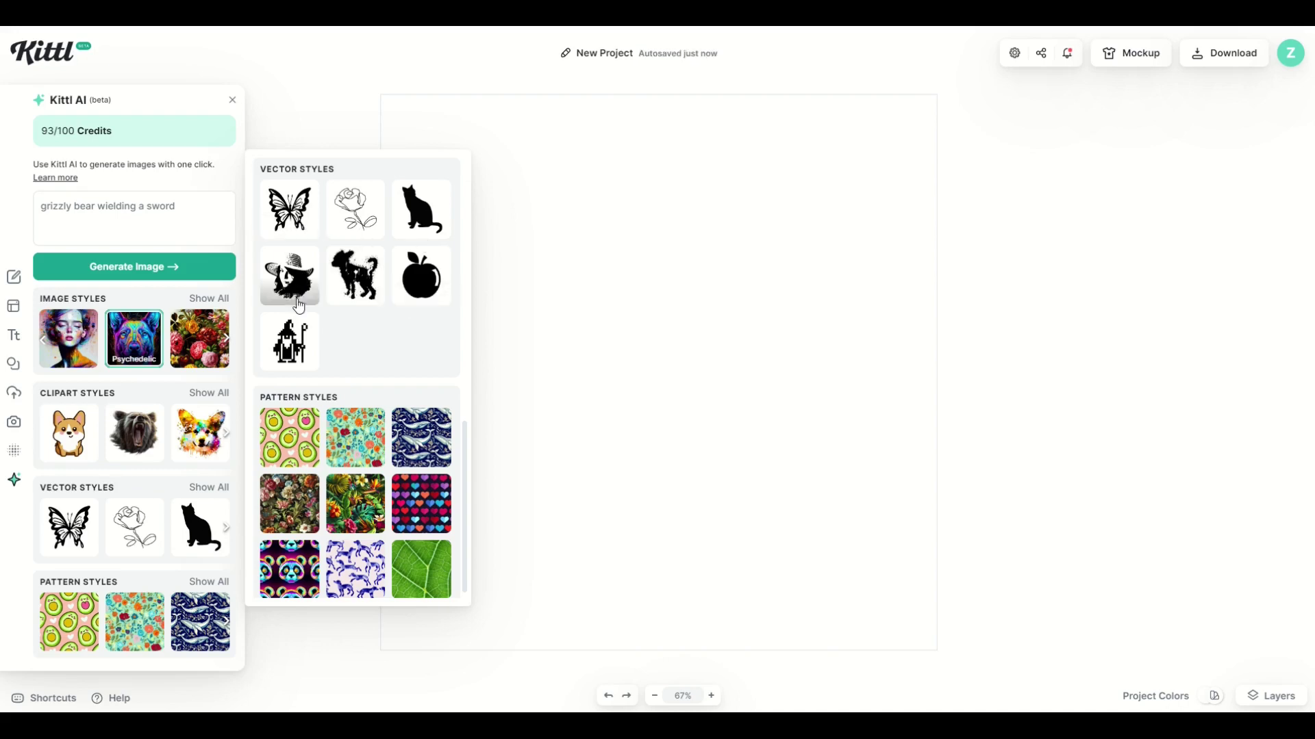
click(289, 213)
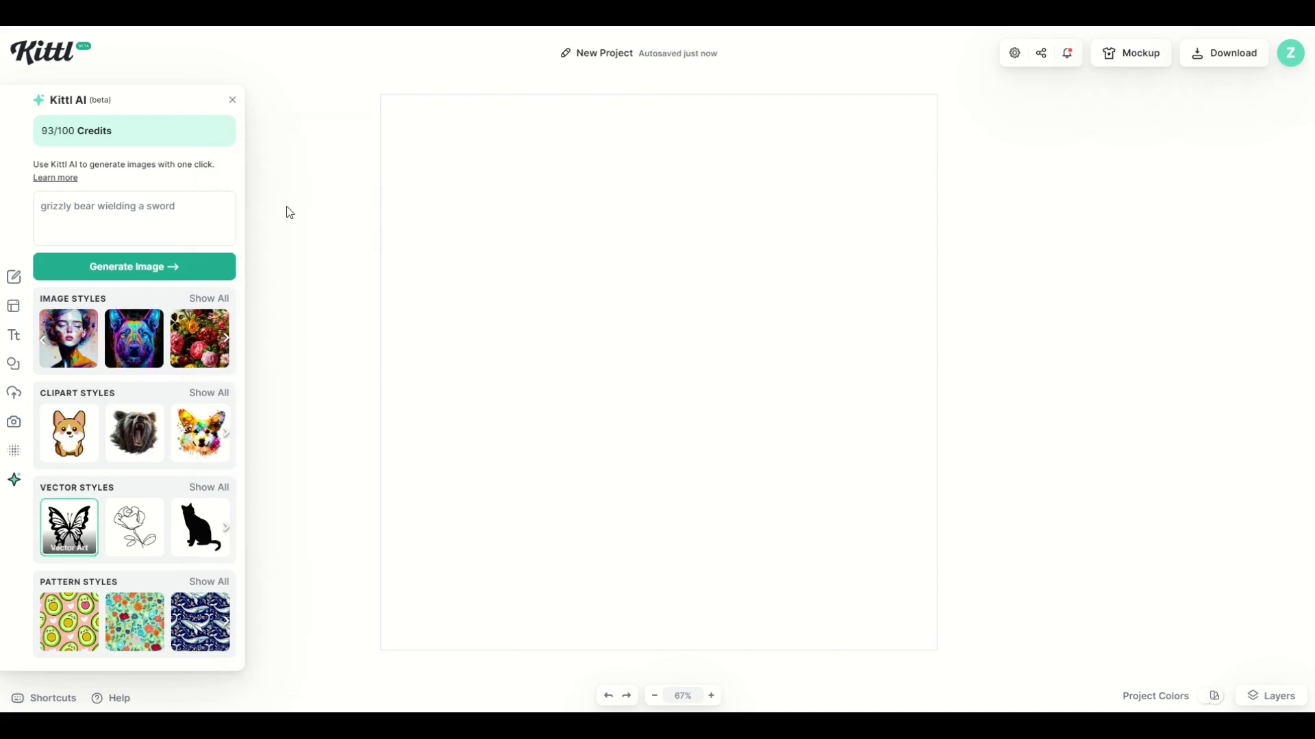
click(139, 267)
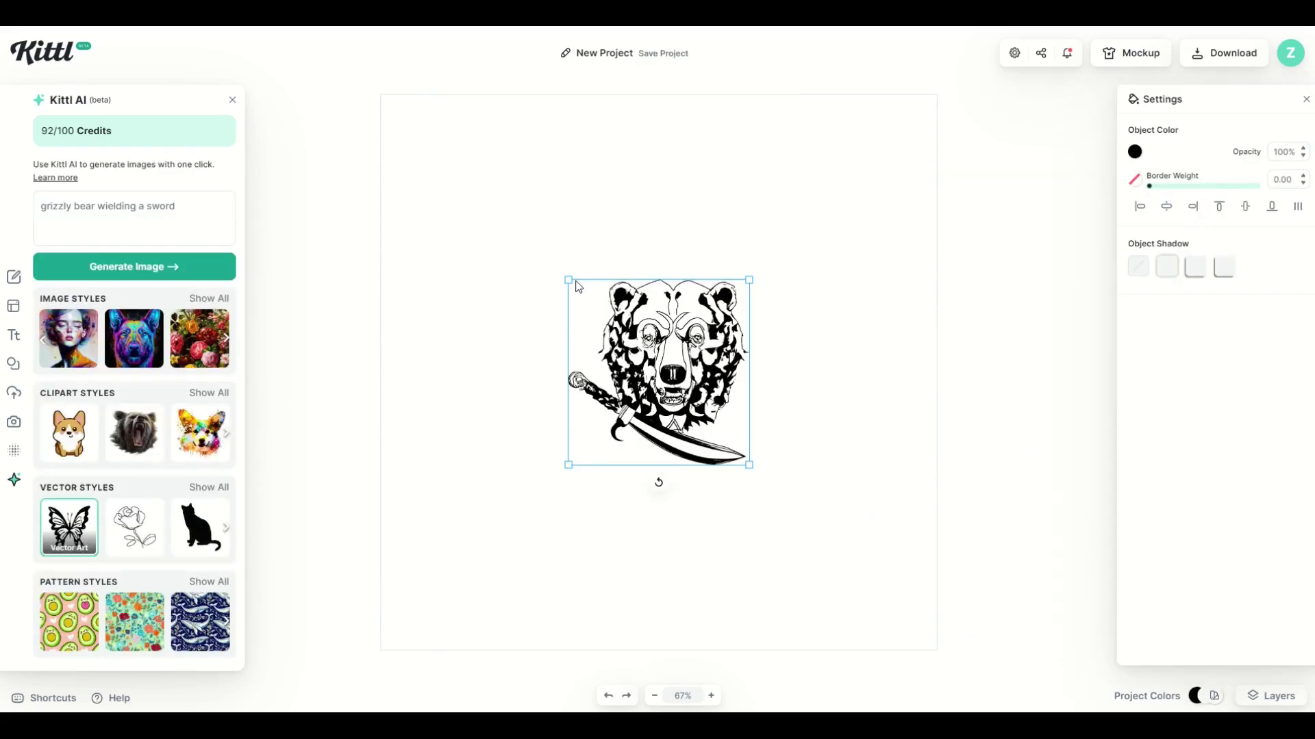
Enlarge the vector bear, try a new colour on it, and turn the canvas background red
drag(569, 281, 306, 121)
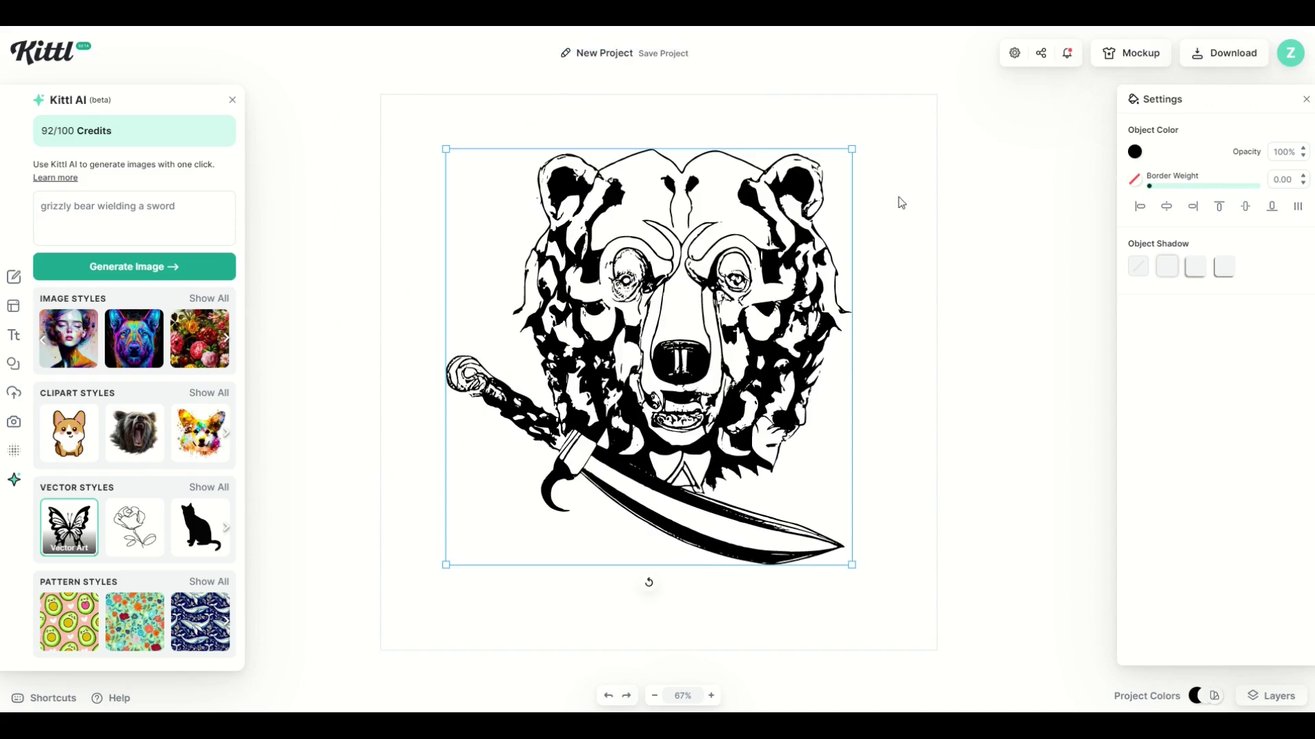
click(1135, 151)
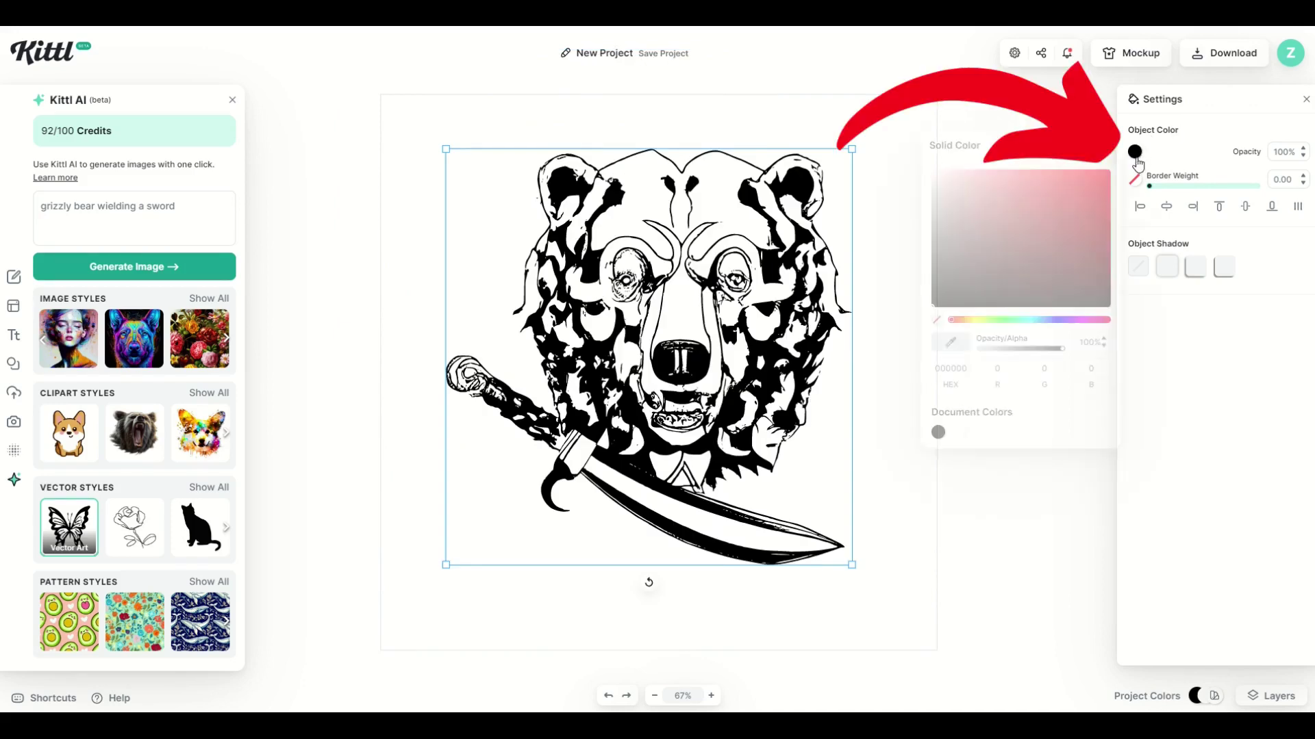
drag(1104, 180, 880, 155)
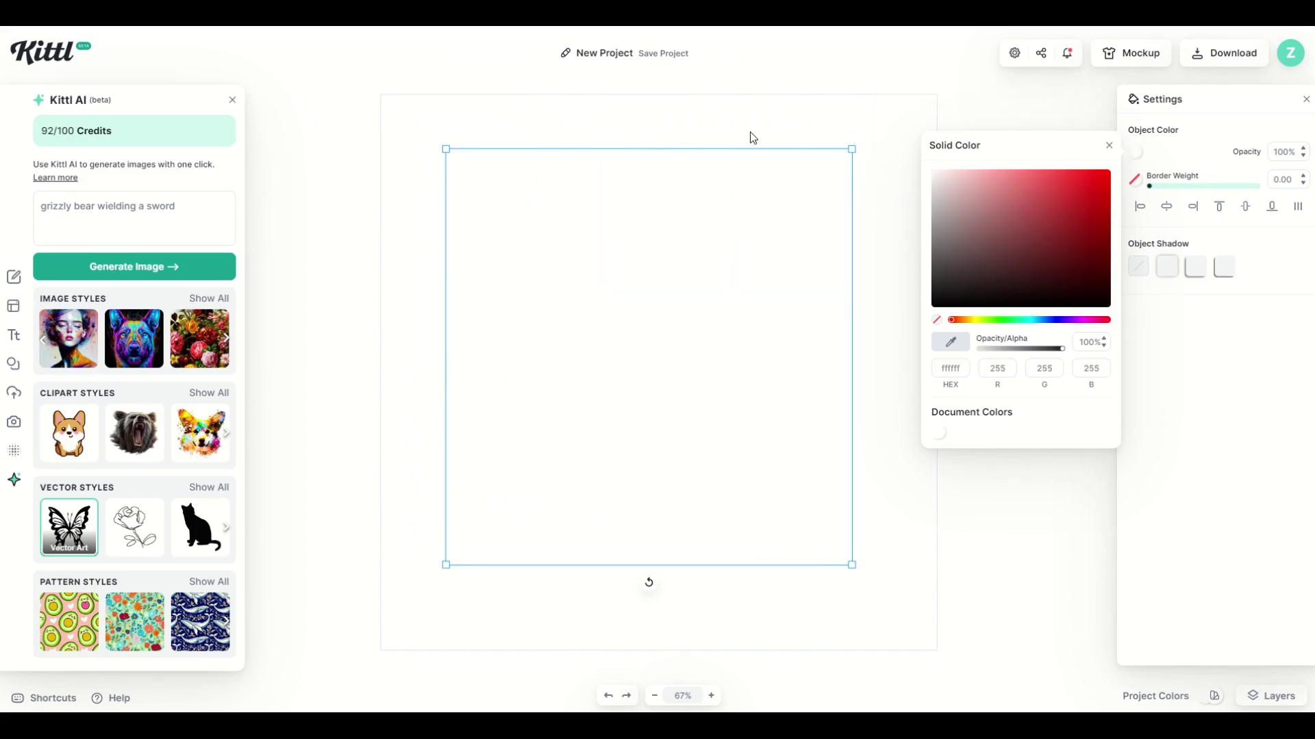
click(749, 137)
click(1137, 153)
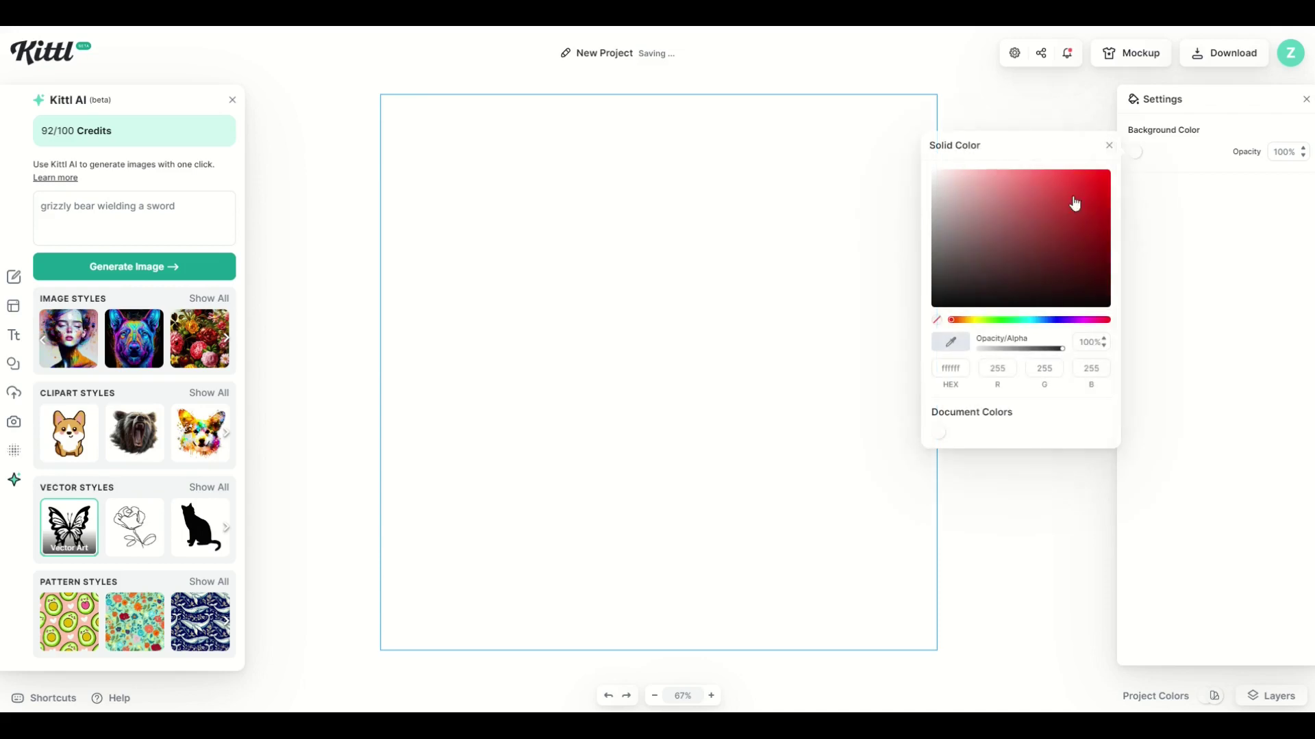
drag(1073, 205, 852, 326)
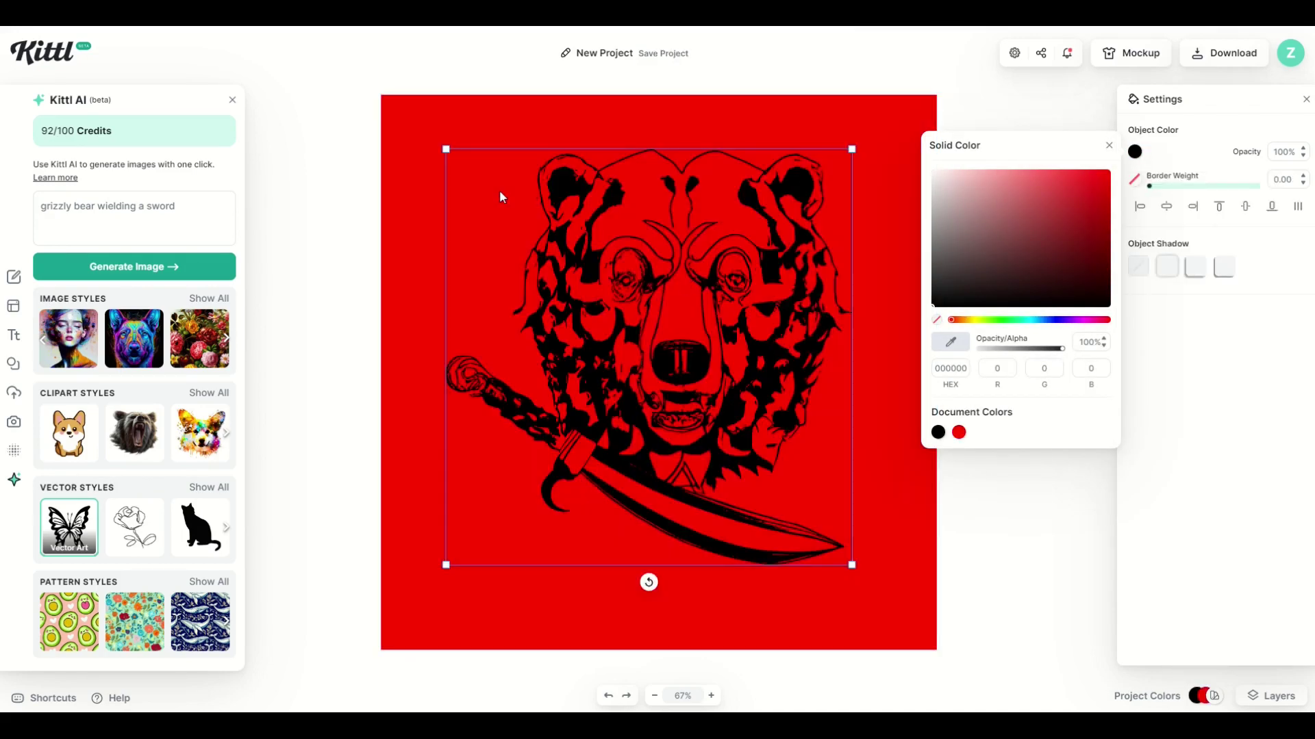
Reselect the bear, resize it to fit the red canvas, then delete it
click(444, 150)
click(472, 167)
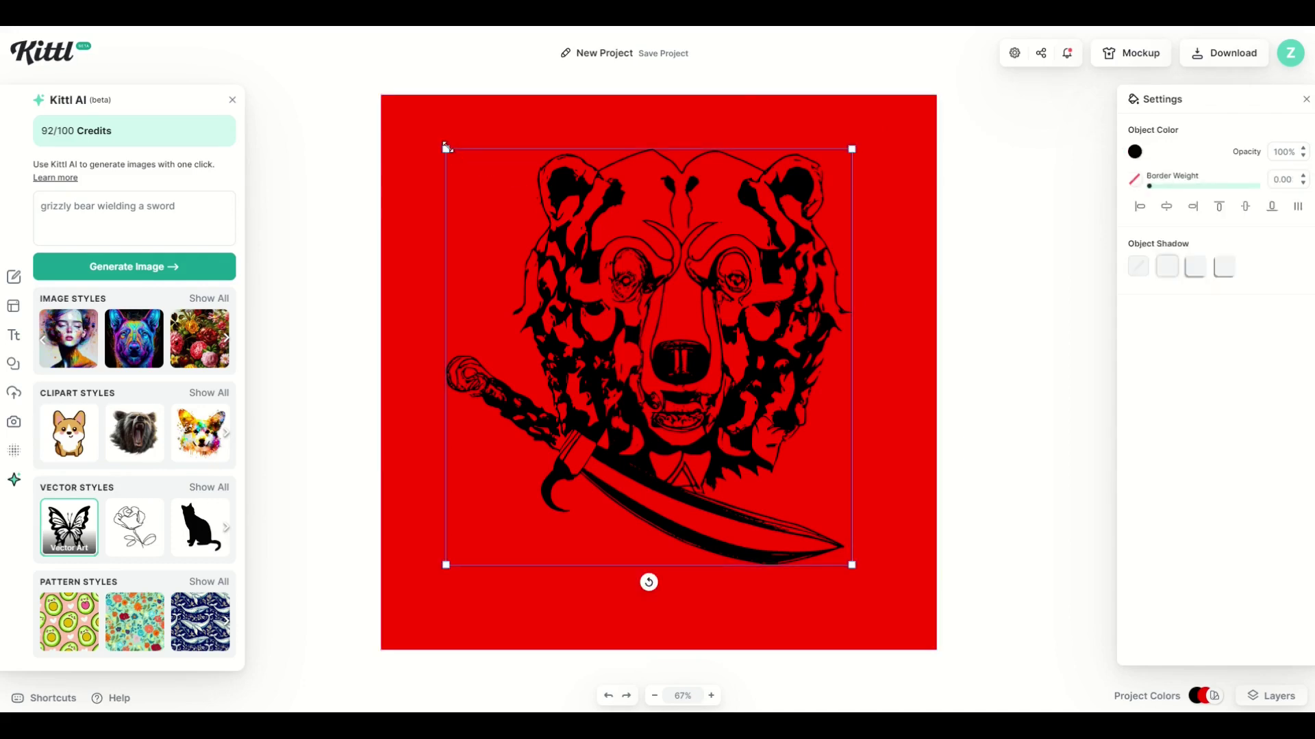
drag(446, 147, 396, 97)
drag(574, 258, 578, 287)
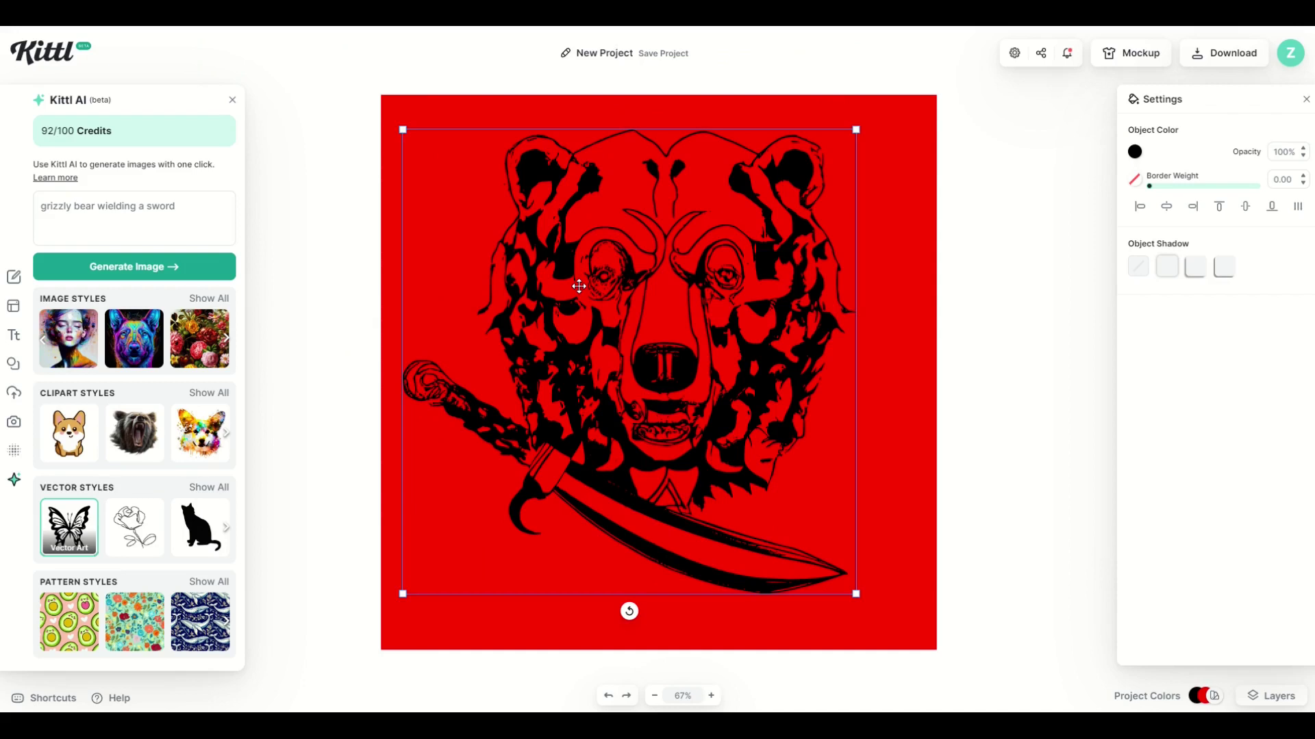
key(Delete)
Generate the bear in the Stencil Photo vector style
click(214, 489)
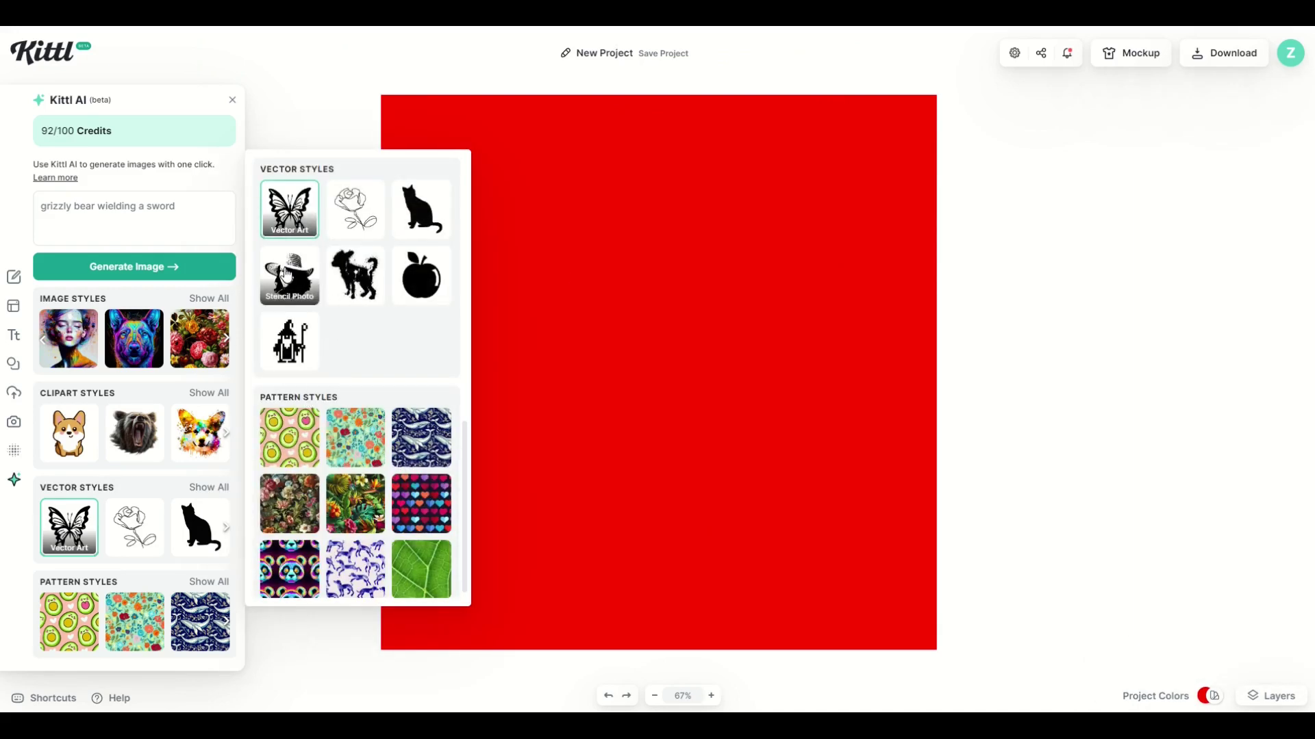
click(287, 273)
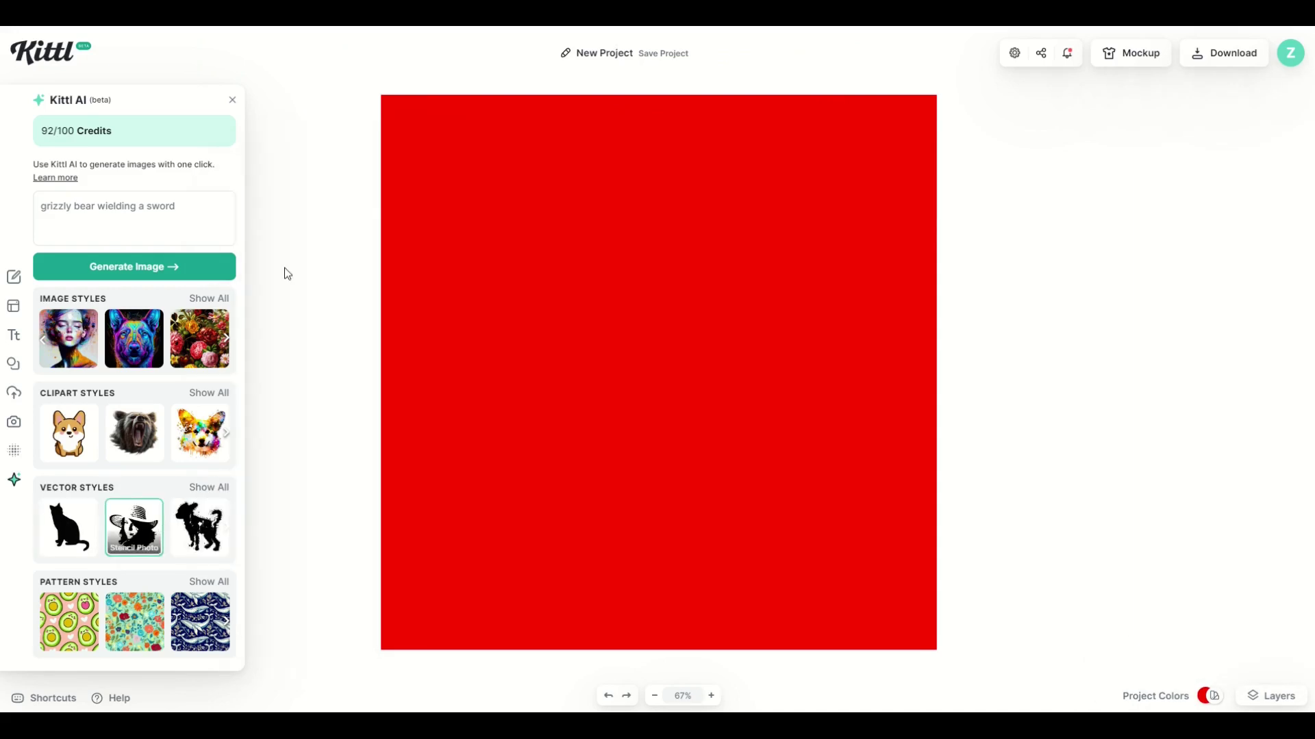
click(166, 274)
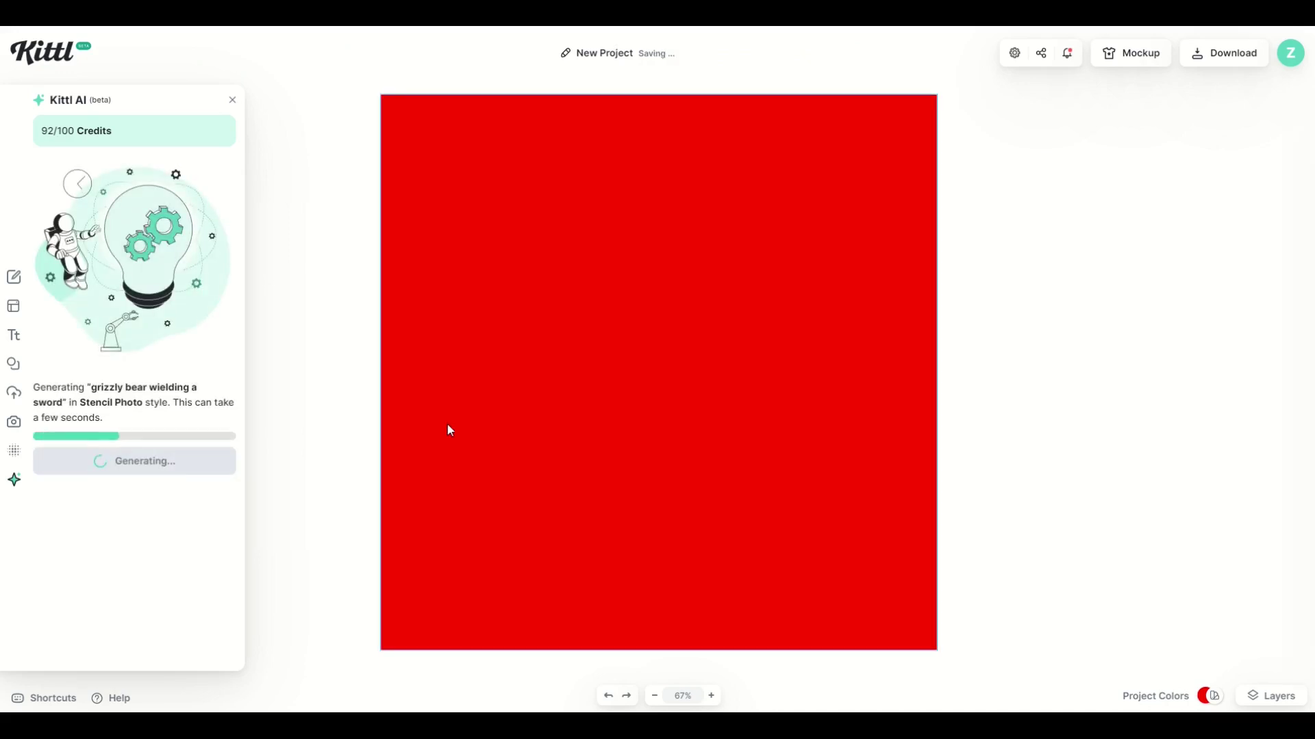
Set the canvas background back to white and enlarge the bear stencil
click(574, 385)
click(1135, 151)
drag(1042, 248, 850, 149)
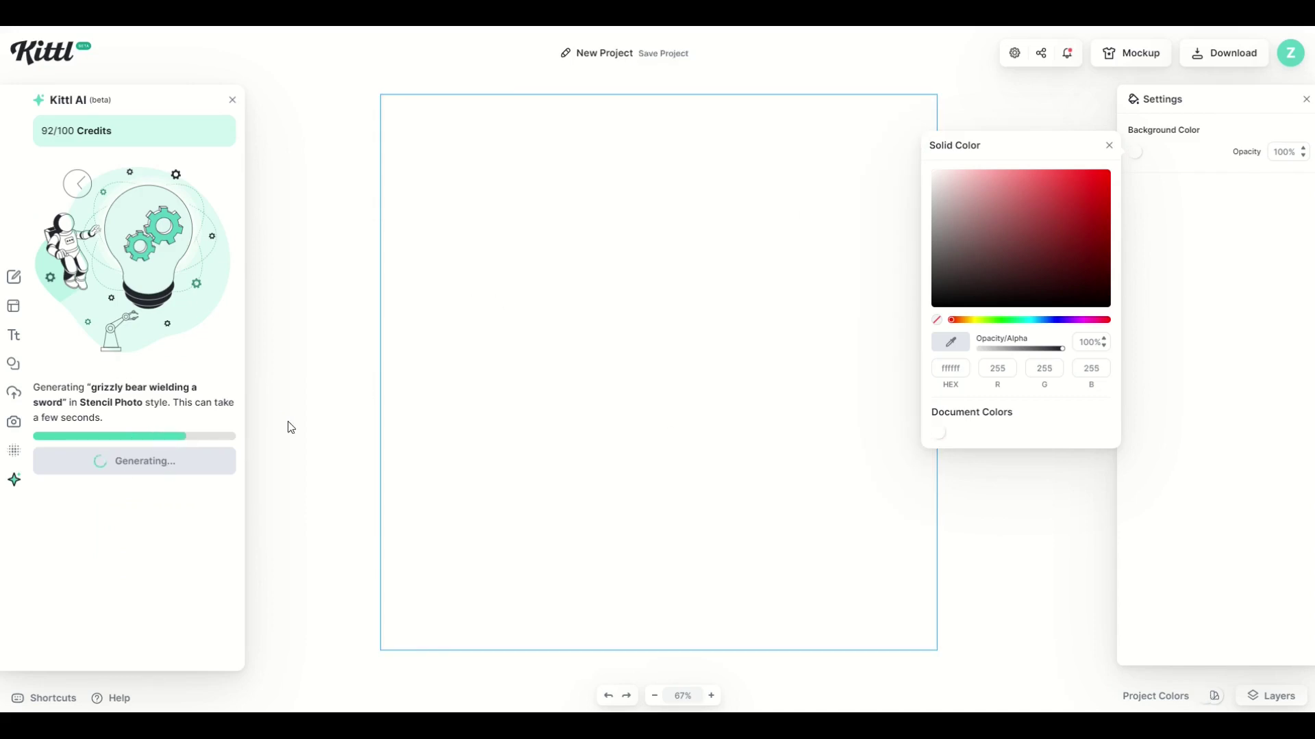
drag(581, 278, 404, 156)
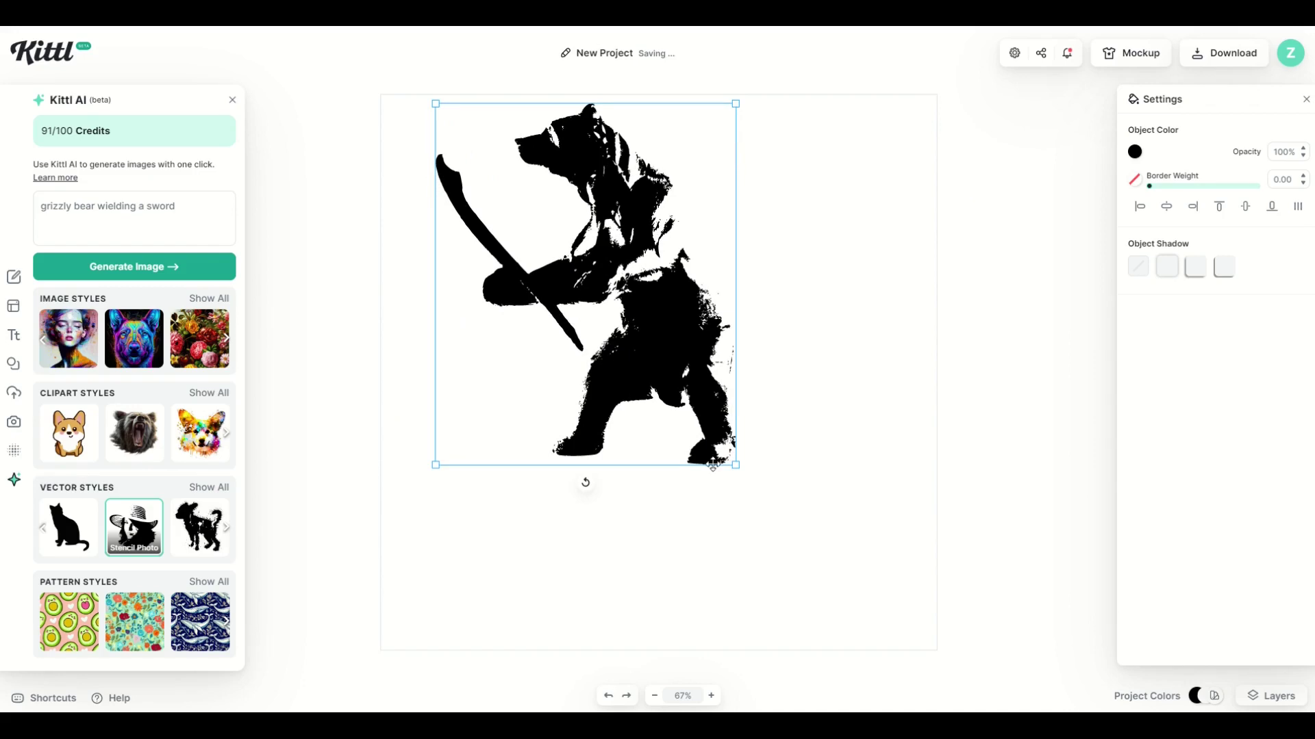
Scale the black bear stencil up, centre it on the canvas guide, and deselect it
drag(734, 470, 901, 586)
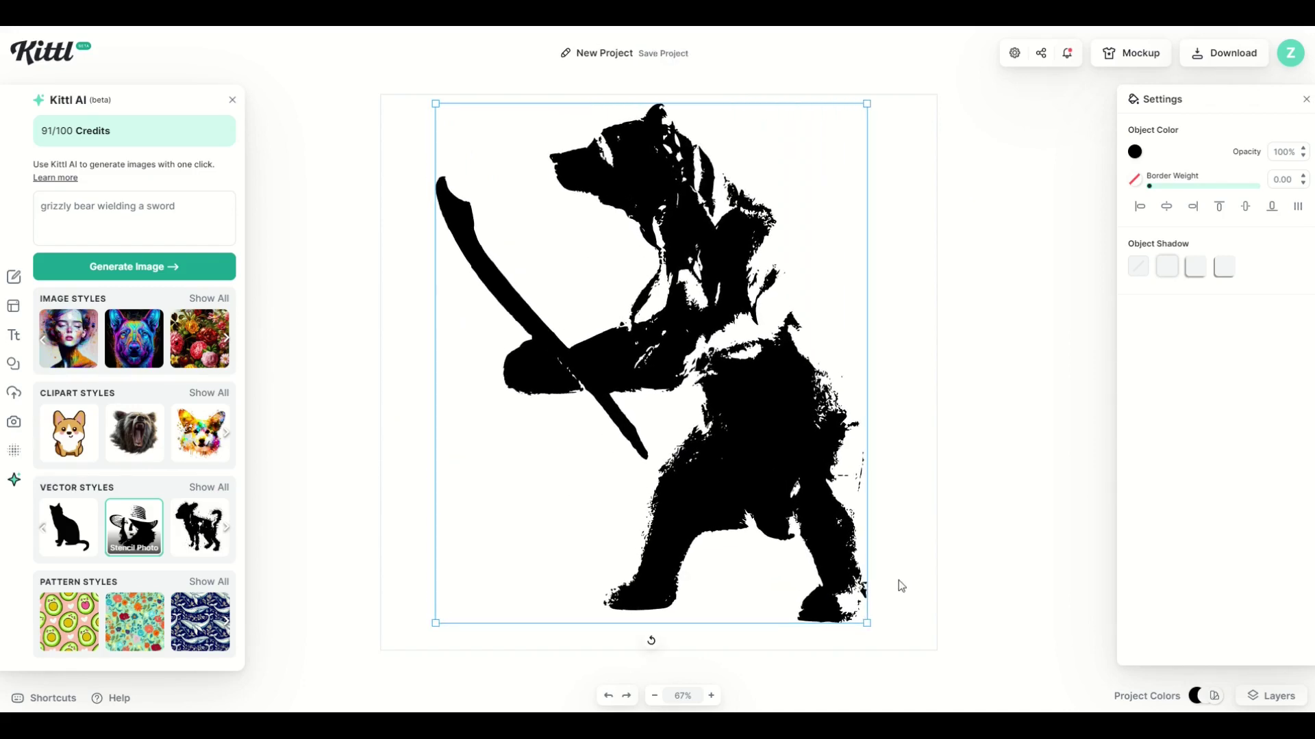
mouse_move(681, 361)
mouse_down()
mouse_move(698, 362)
mouse_move(687, 369)
mouse_up()
click(360, 337)
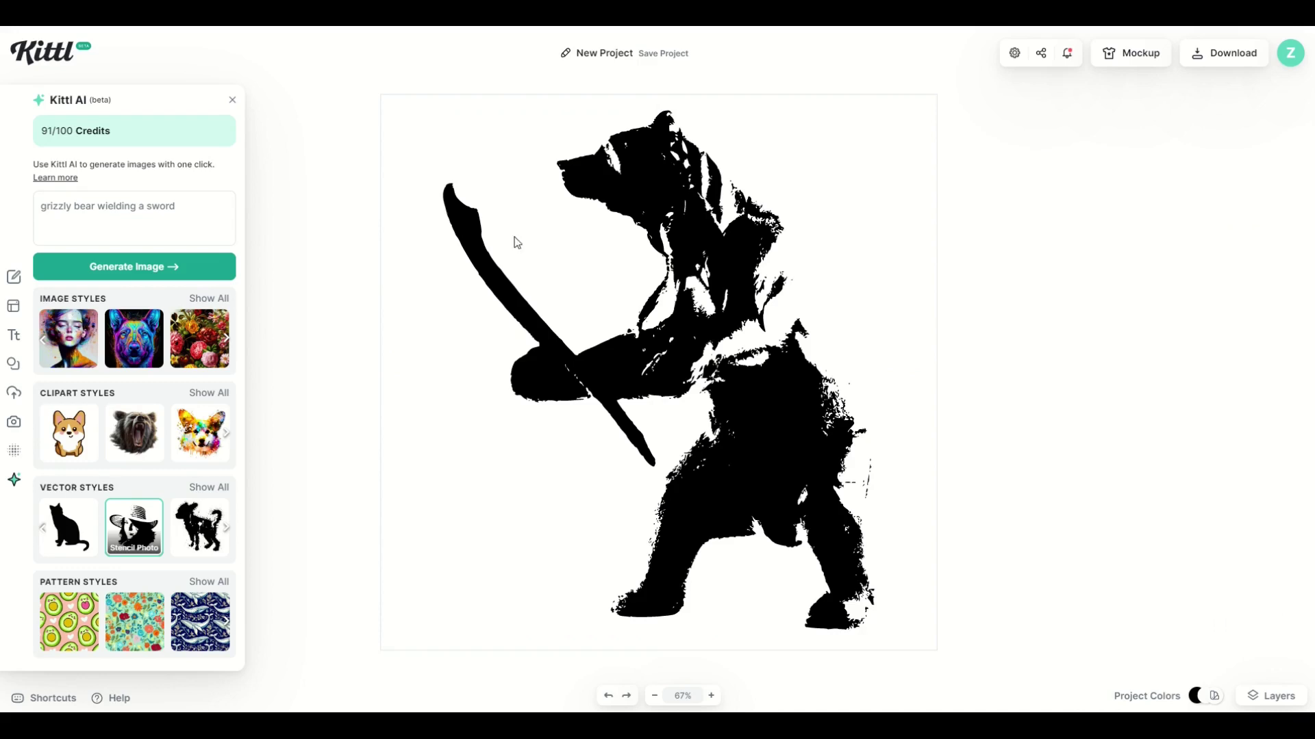
Fill the bear stencil red and give it a thick black border
click(689, 282)
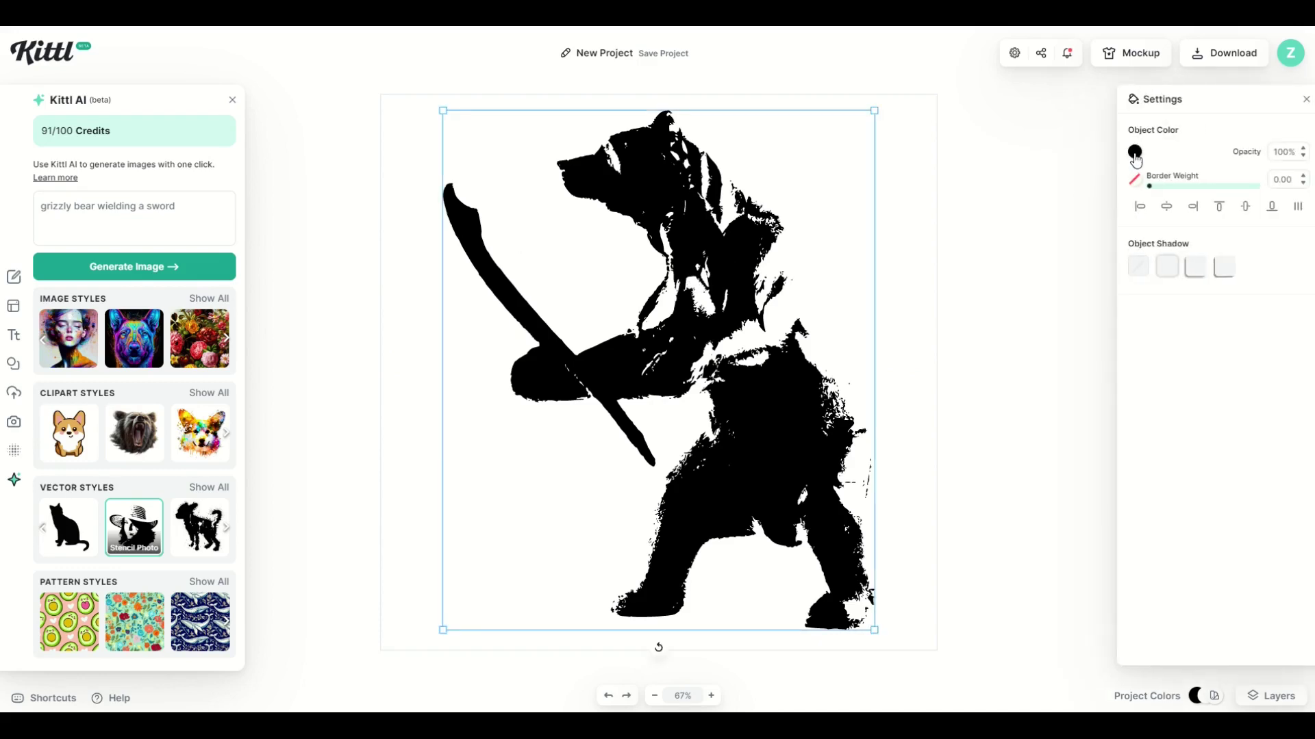
click(1136, 152)
drag(1054, 240, 1201, 195)
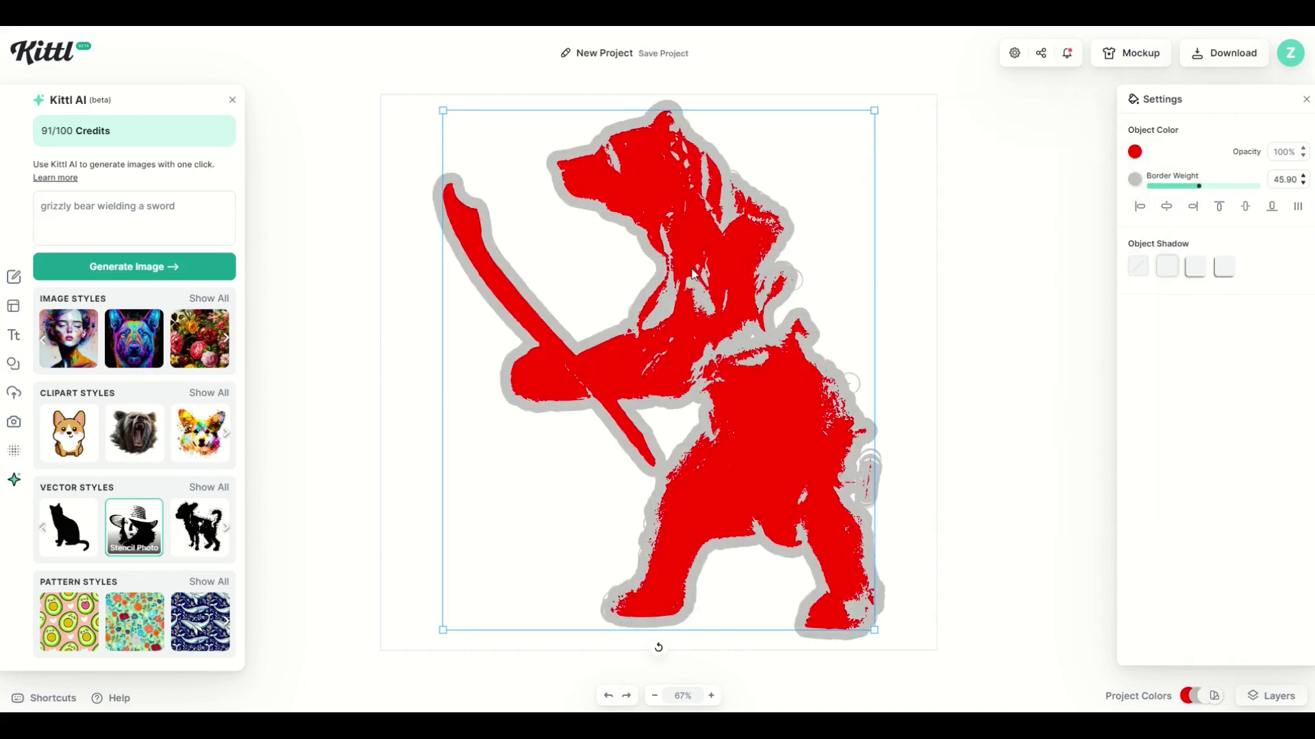
click(1134, 179)
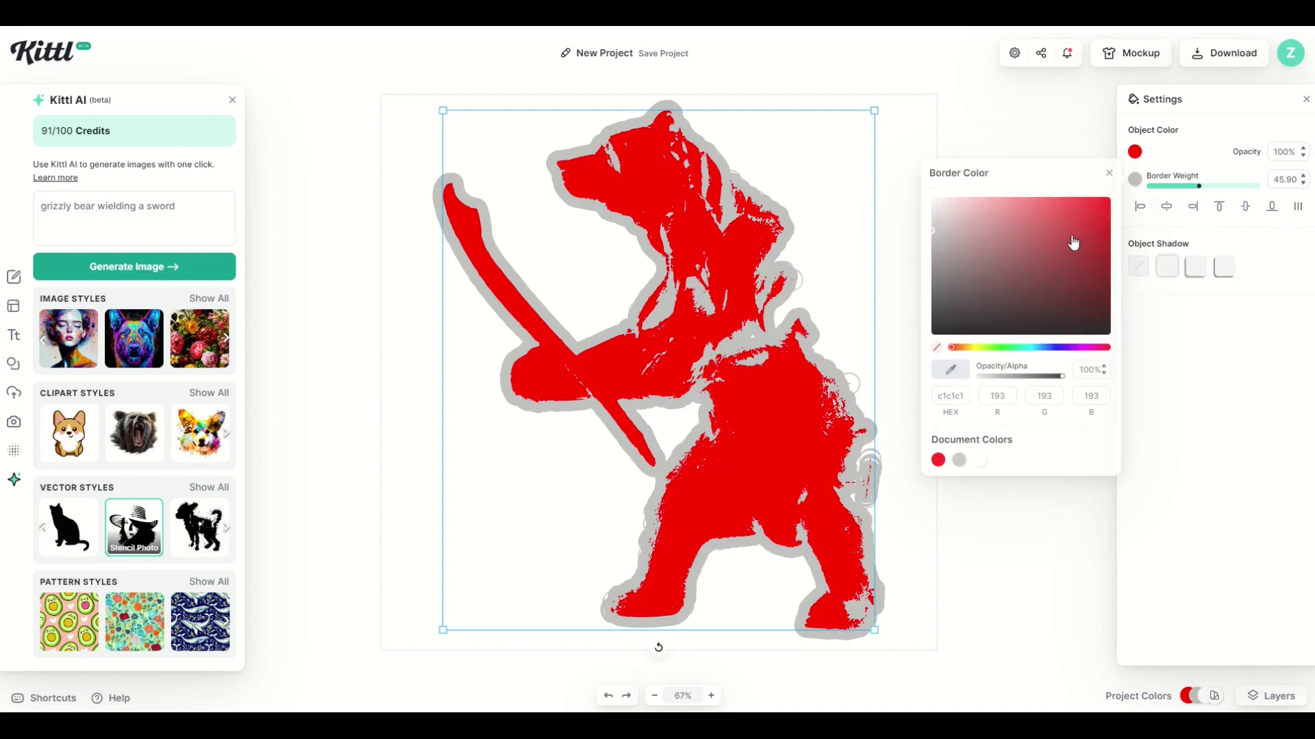
drag(1073, 244, 931, 329)
click(984, 129)
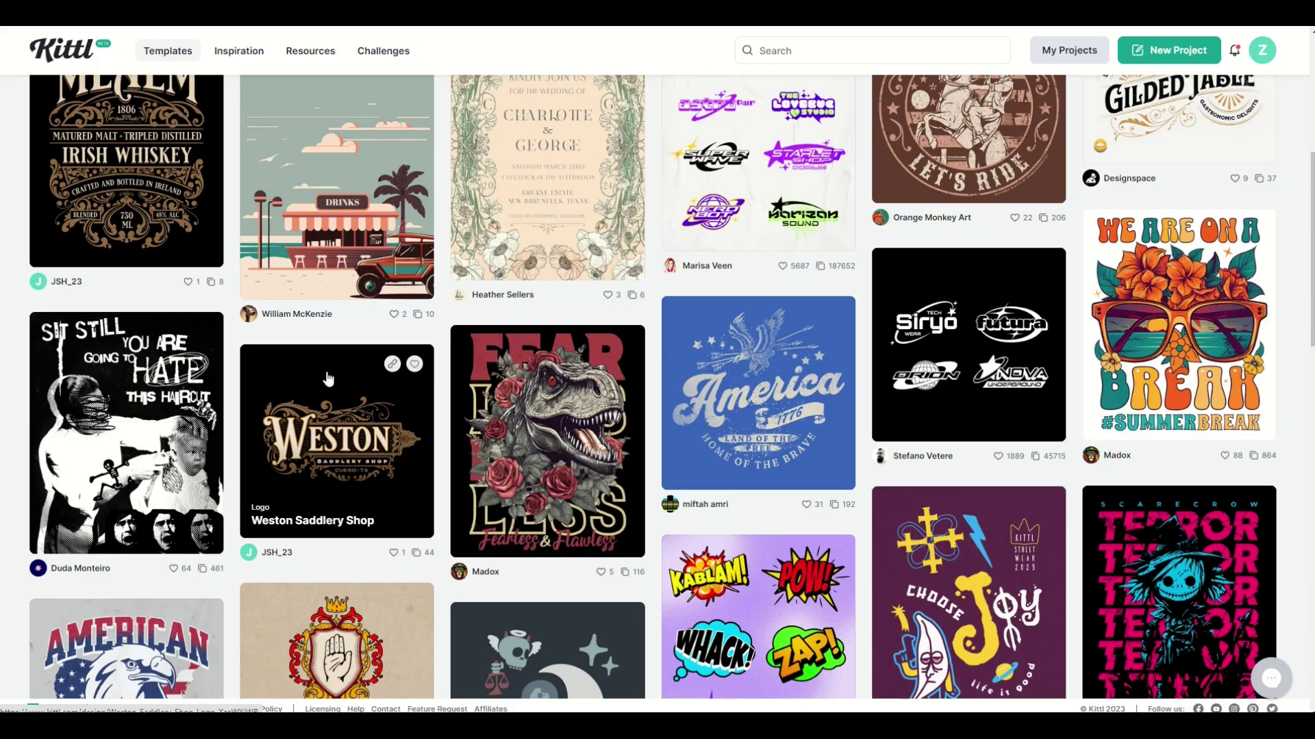
Start a project from the Scarecrow Terror template and delete its scarecrow illustration
scroll(325, 388, down, 4)
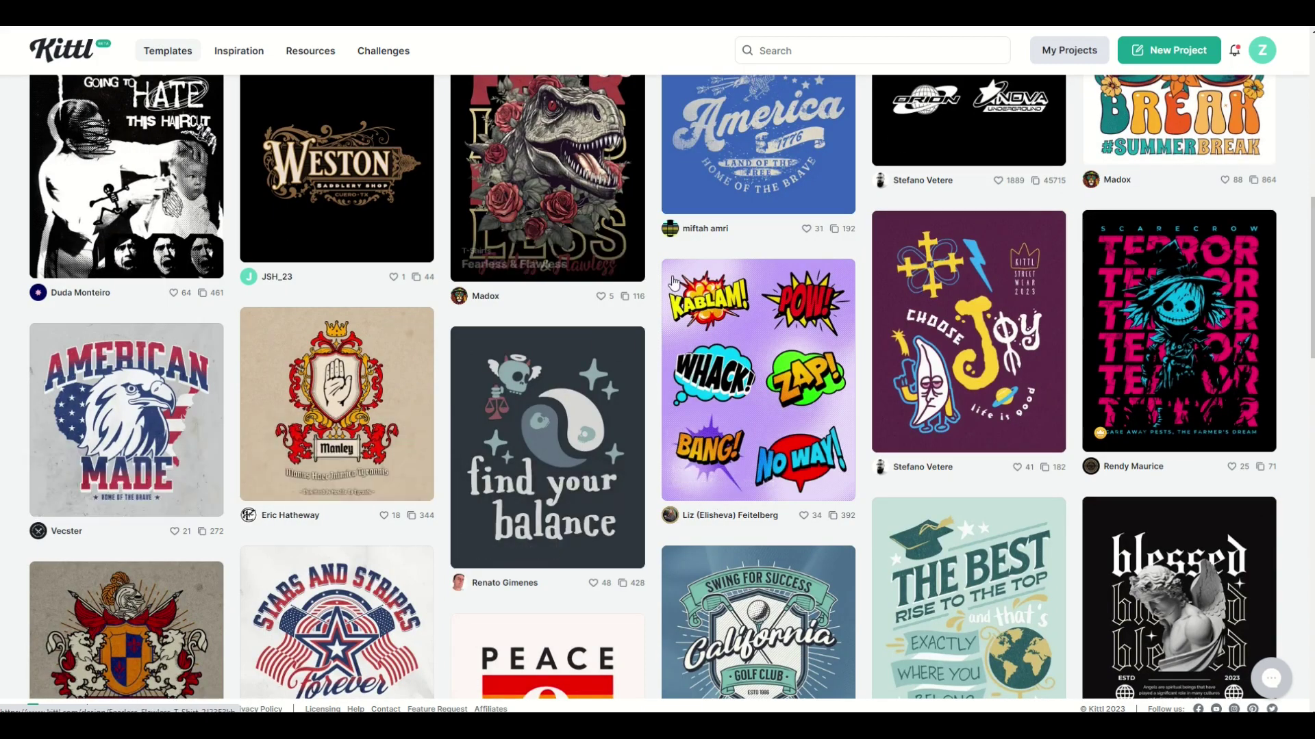
click(1176, 323)
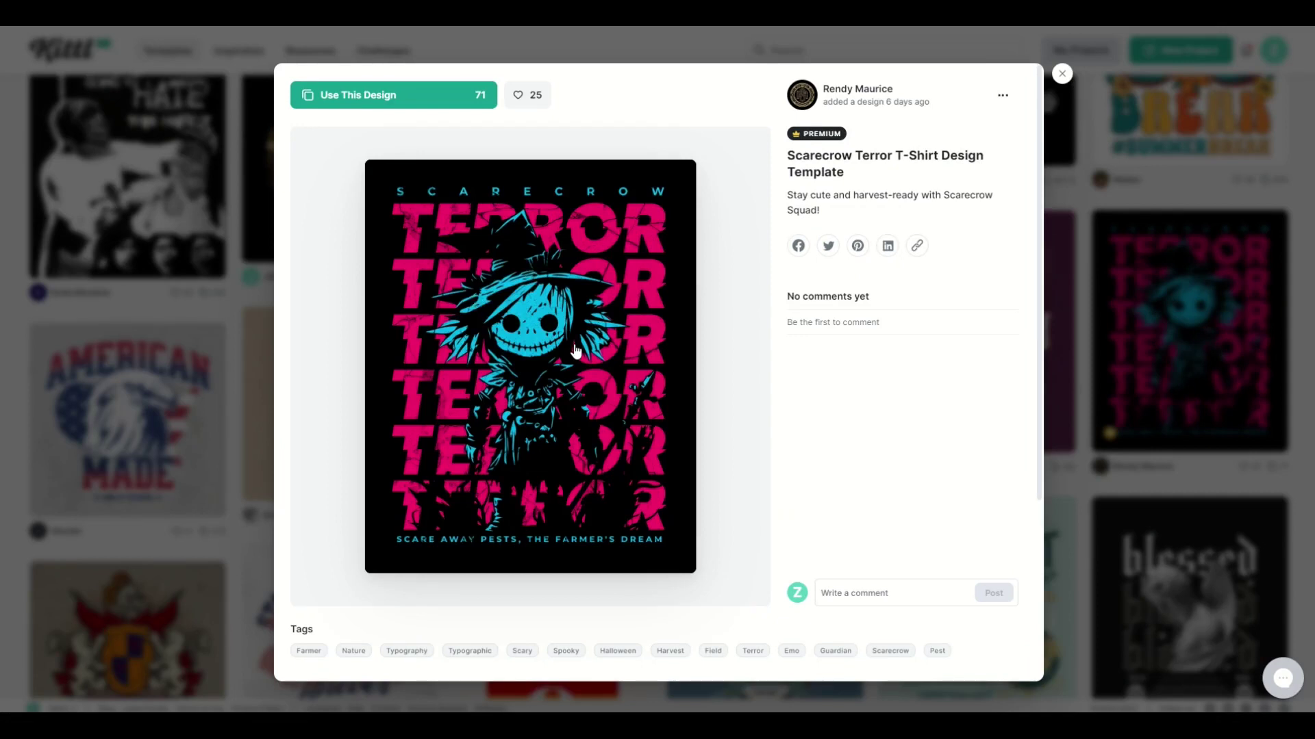
click(401, 102)
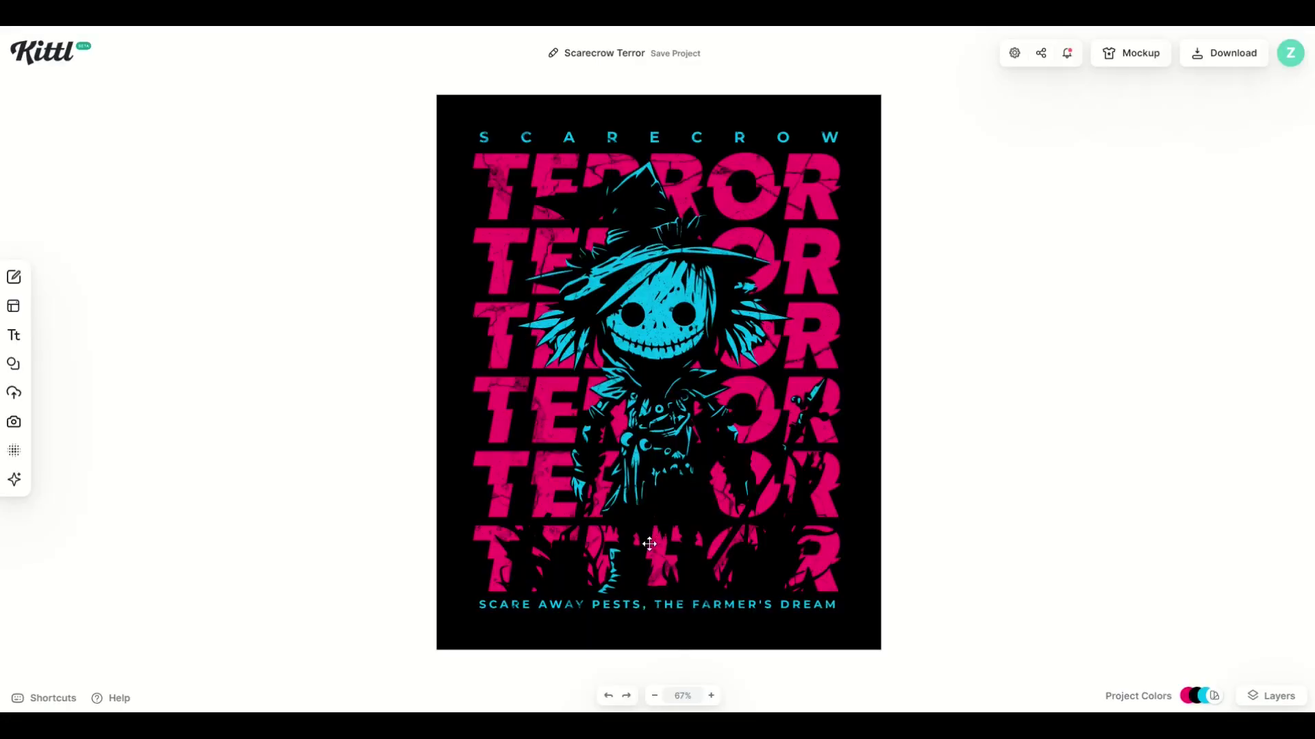
drag(665, 350, 630, 308)
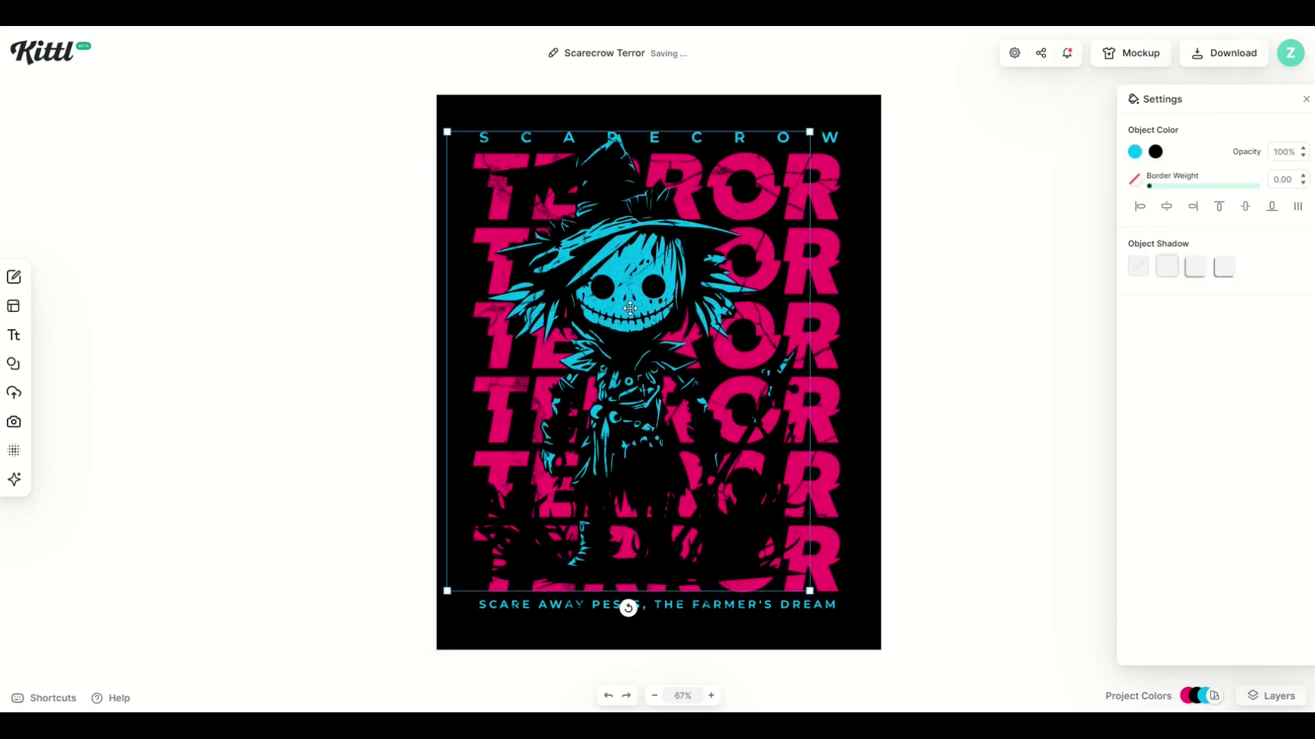
key(Delete)
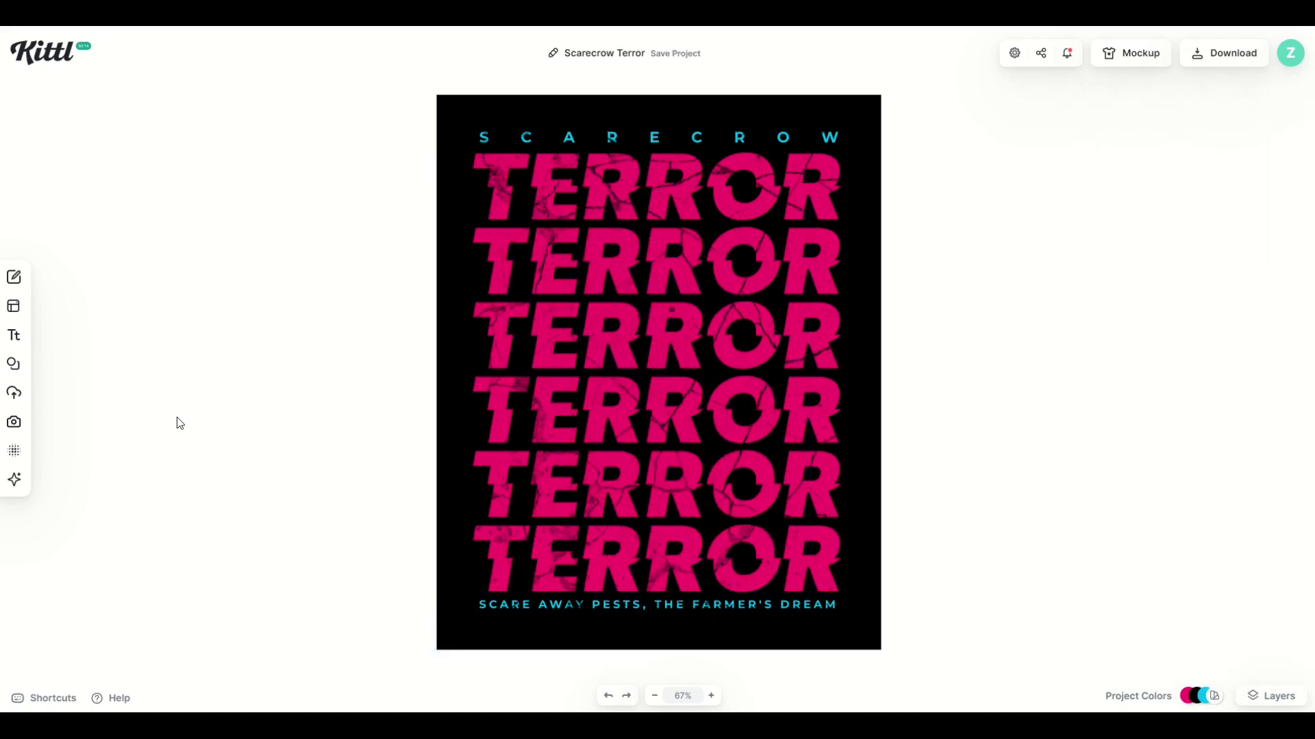
Generate a 'Scary ghost' AI image in Color Splatter style, then enlarge it over the TERROR rows
click(15, 479)
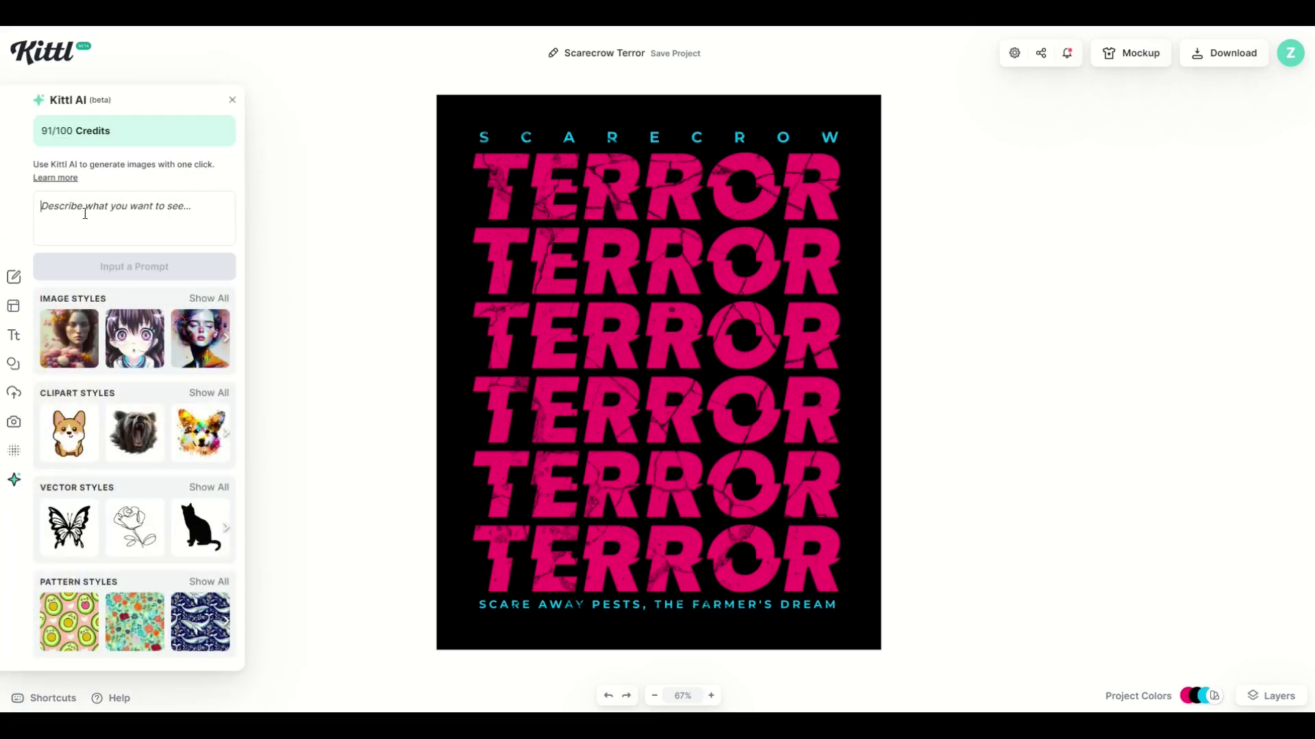
text(Scary ghost)
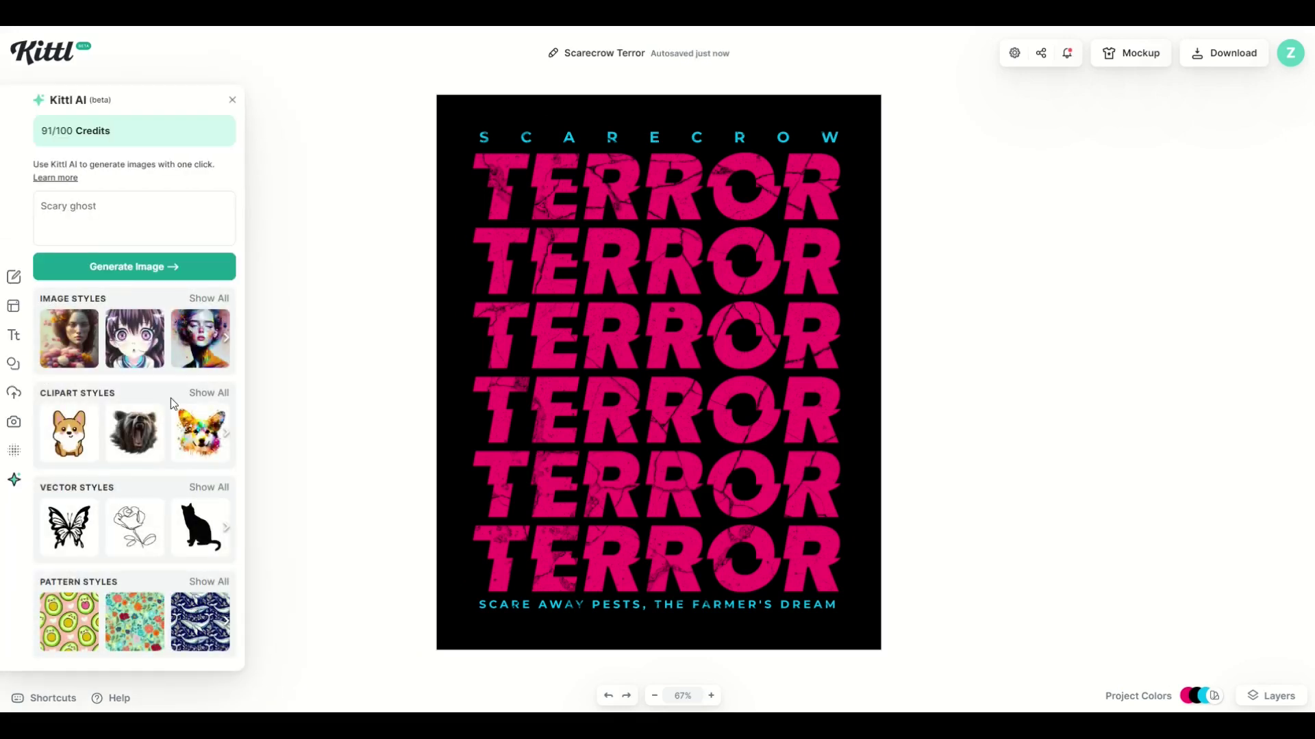
click(198, 397)
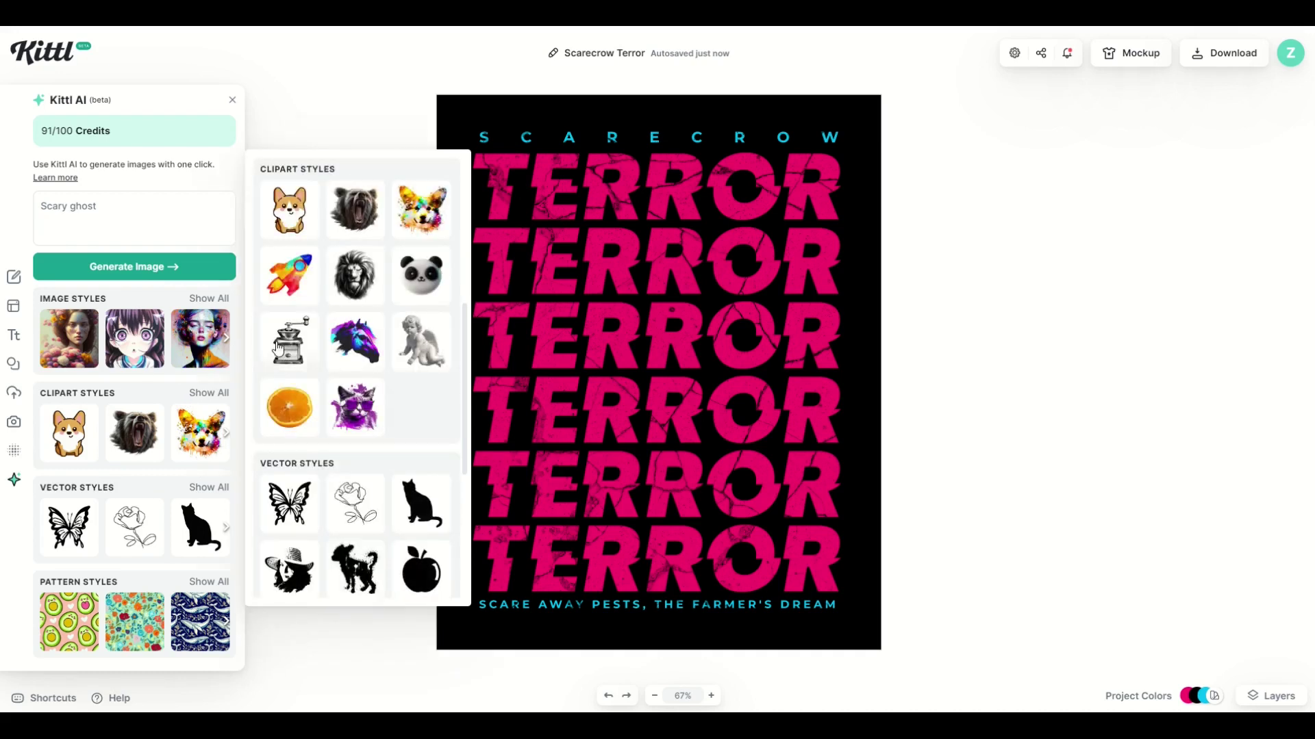
click(418, 222)
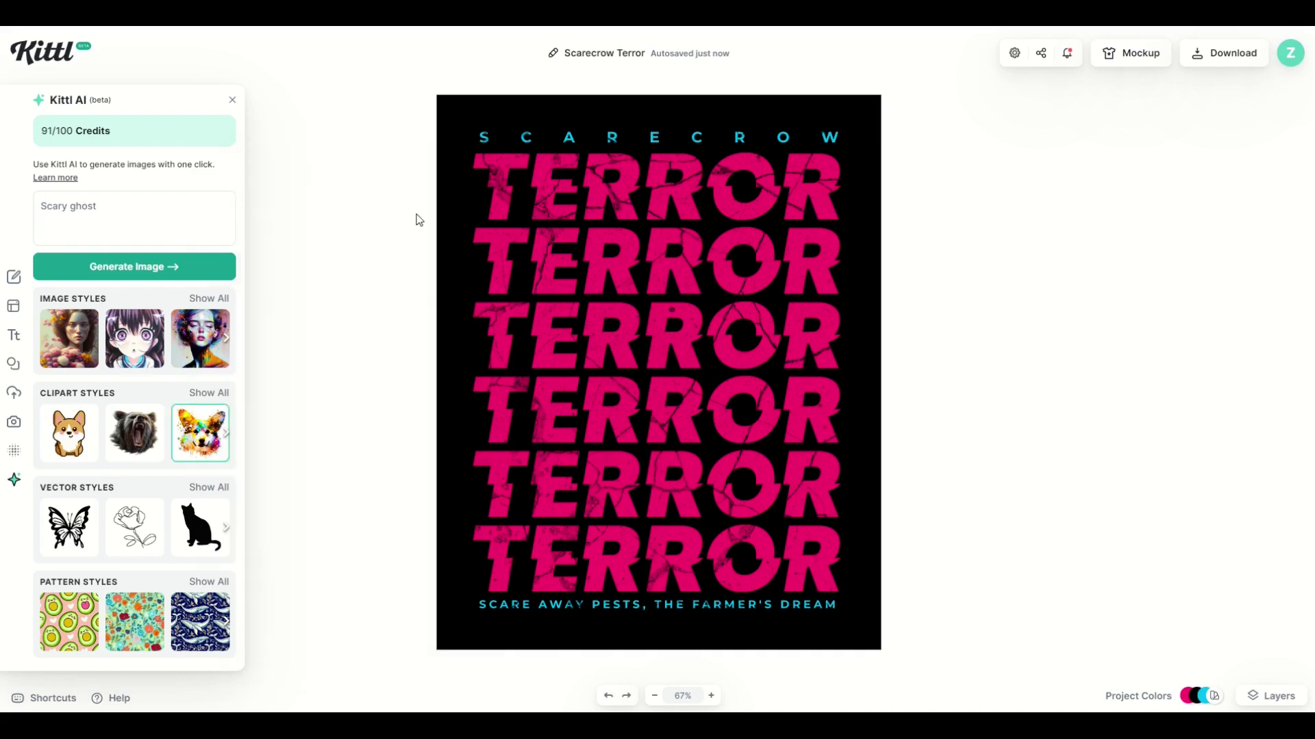
click(212, 268)
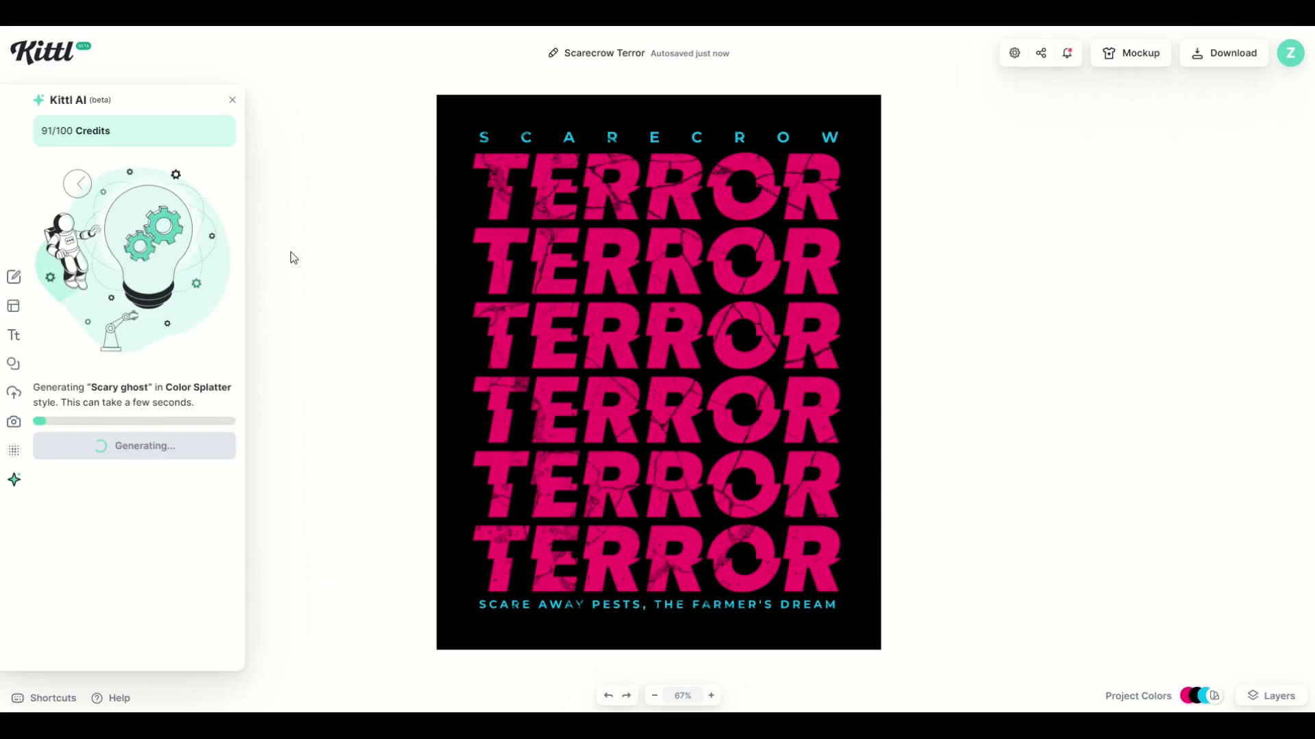
drag(583, 298, 402, 117)
drag(543, 240, 599, 371)
Release the poster's cracked texture into its own layer, delete it, and nudge the ghost up-right
click(526, 125)
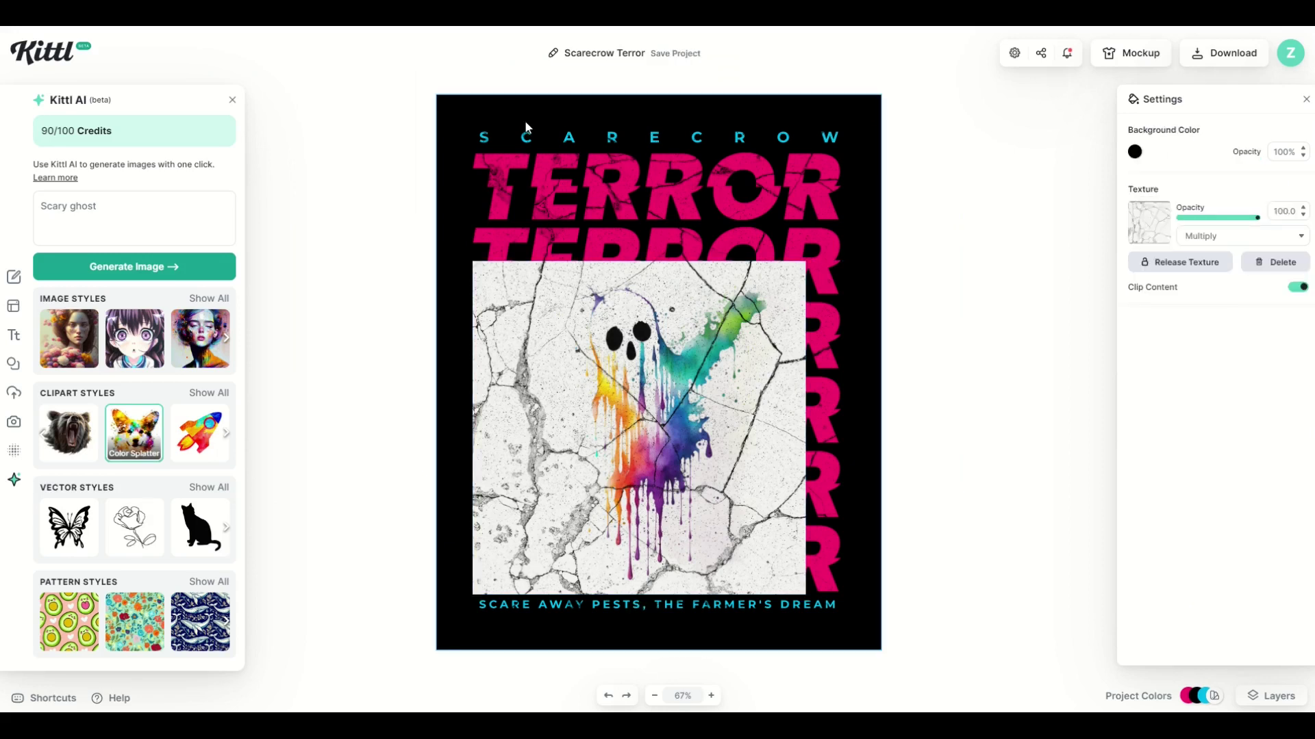
click(1148, 265)
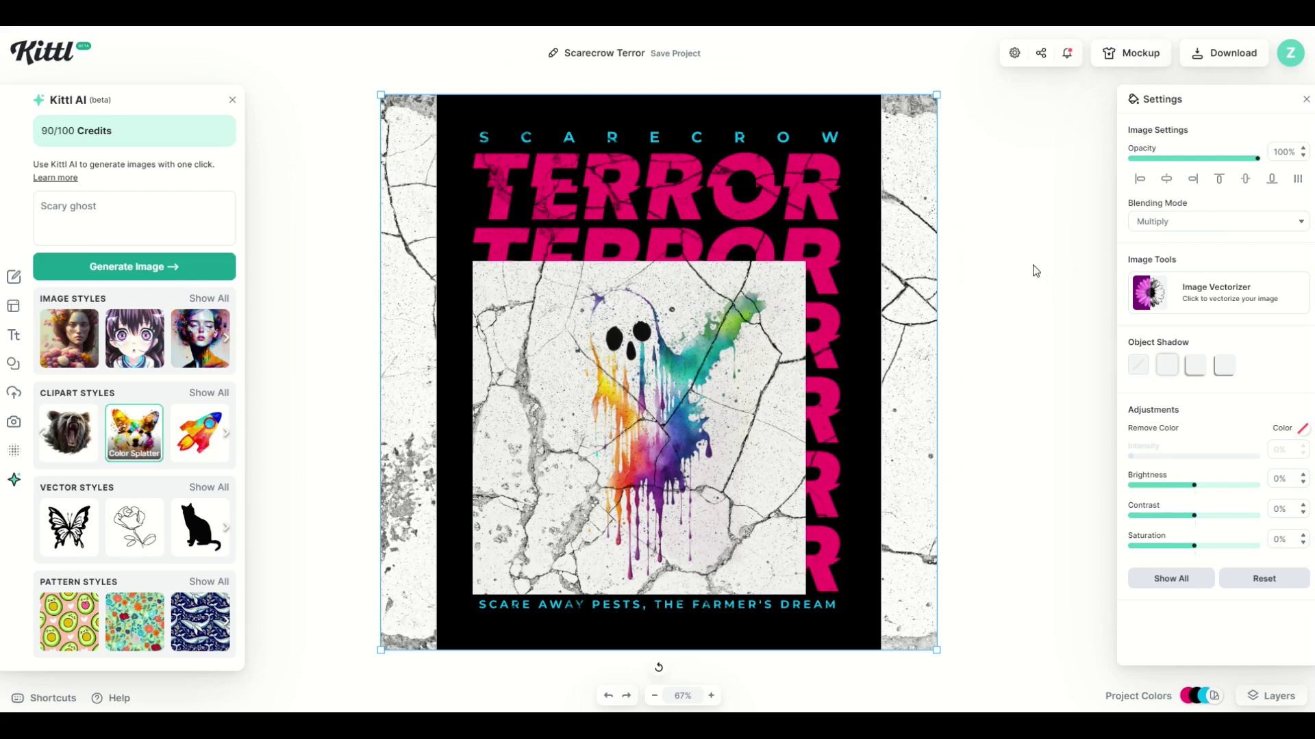
key(Delete)
mouse_move(625, 399)
mouse_down()
mouse_move(636, 426)
mouse_move(641, 361)
mouse_up()
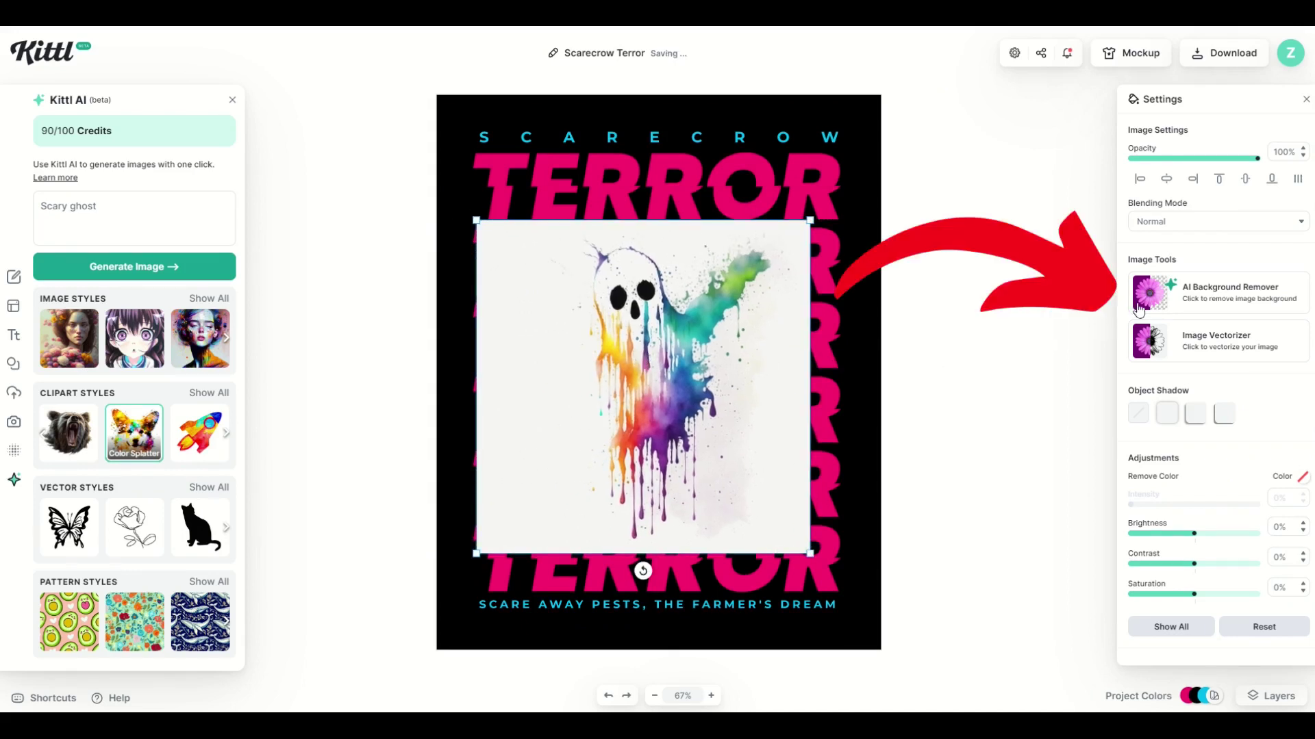
Remove the ghost image's white background, then enlarge and reposition the splatter
click(1241, 302)
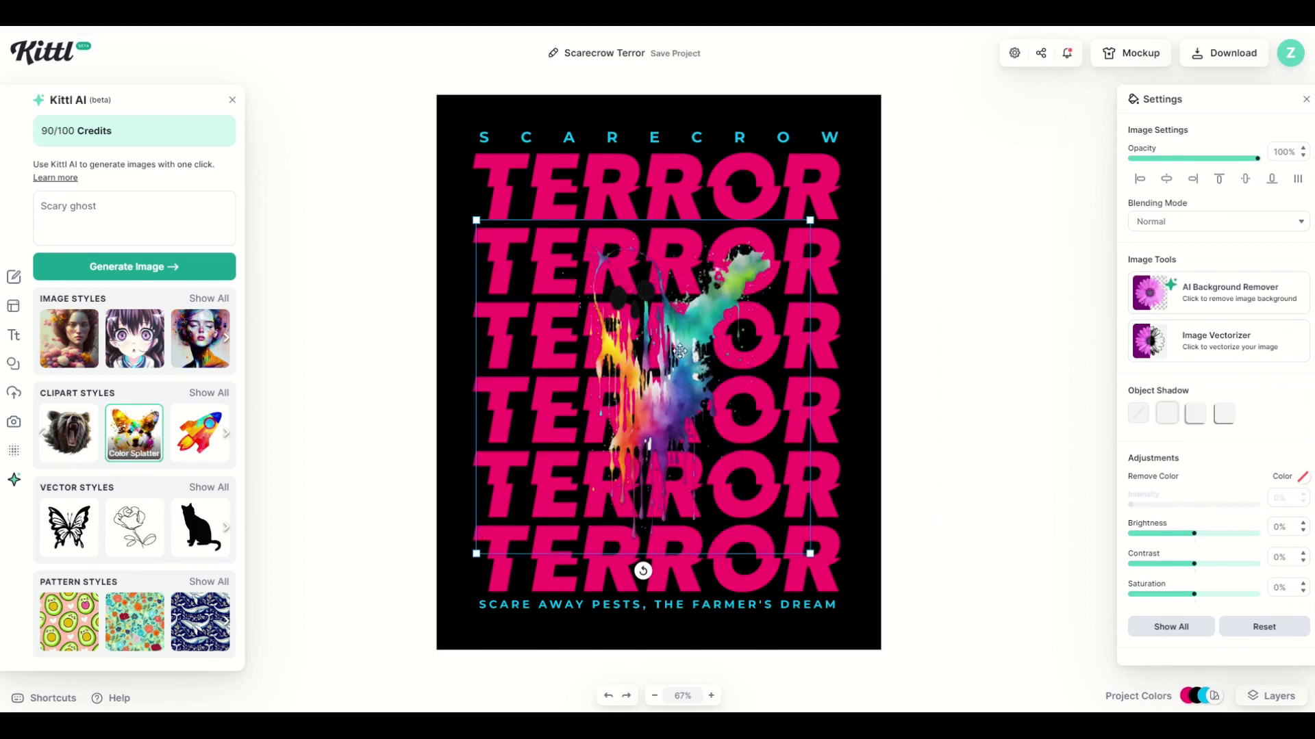
drag(689, 328, 714, 351)
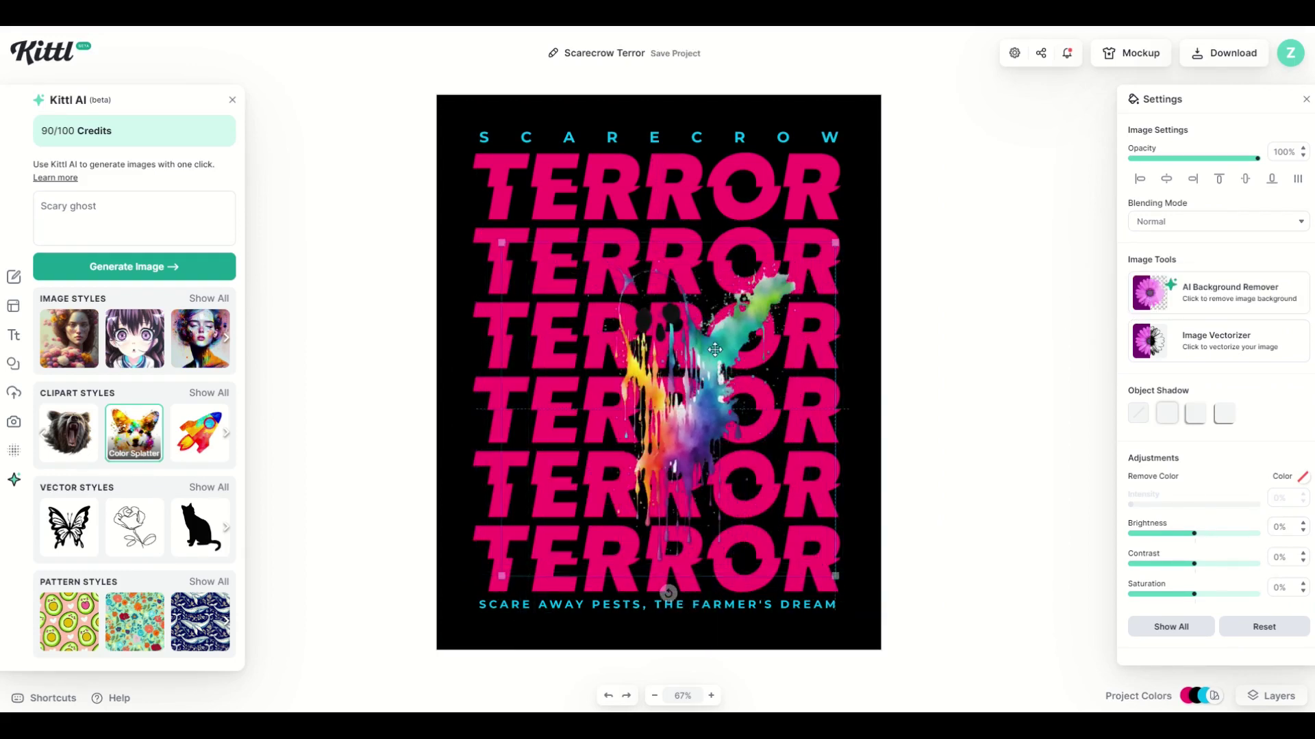
drag(504, 243, 308, 53)
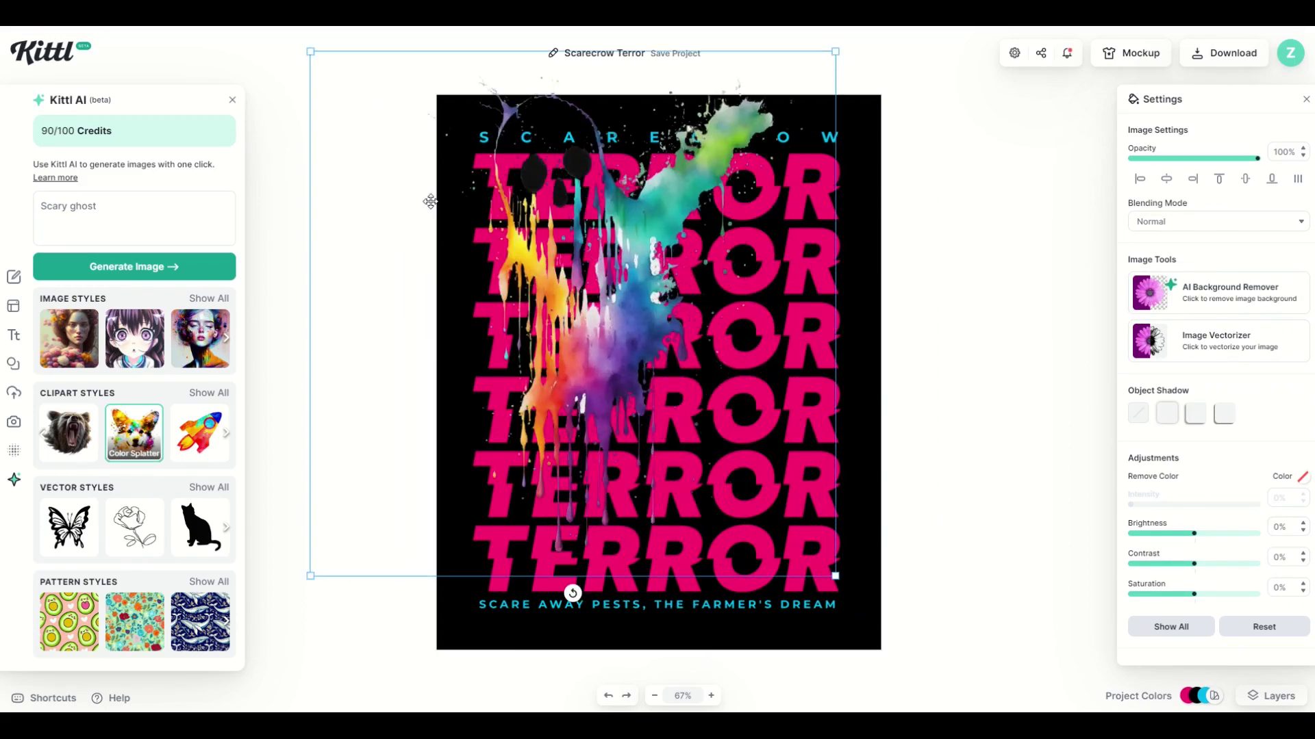
drag(538, 266, 640, 384)
Change the SCARECROW heading text to GHOST
click(532, 139)
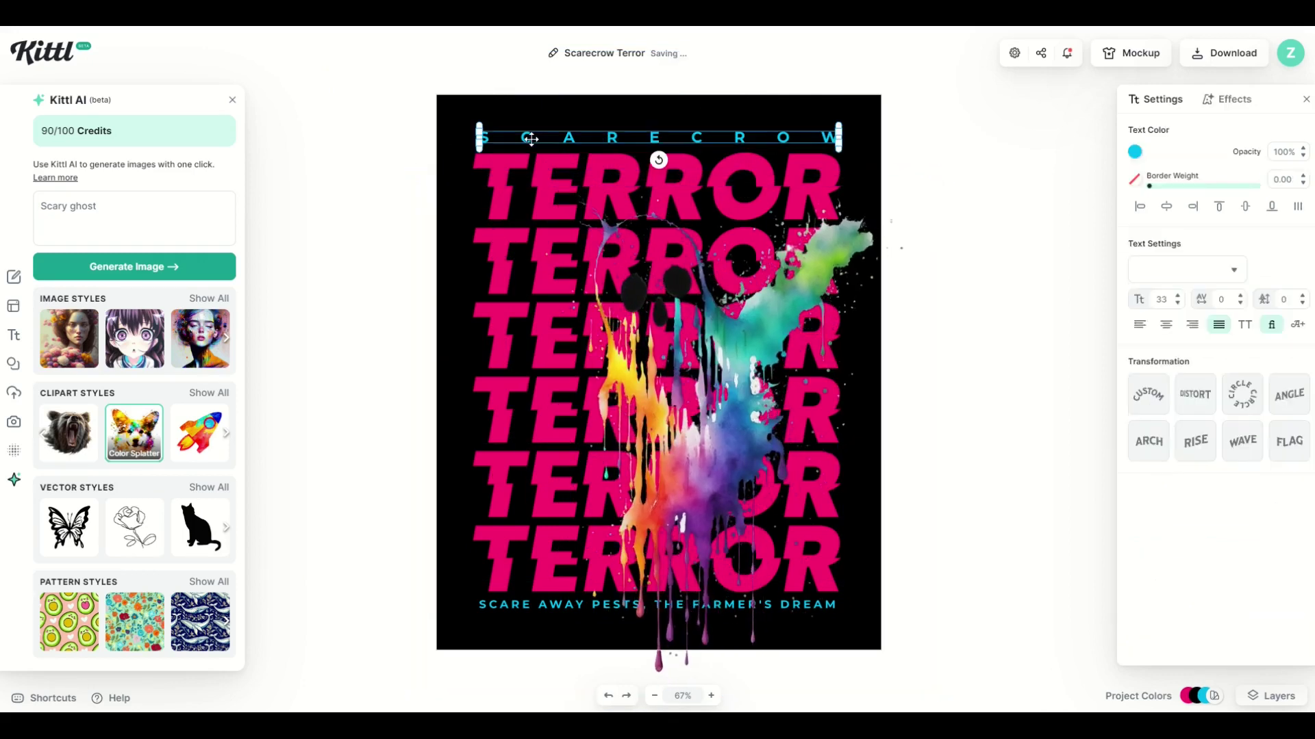
click(532, 139)
drag(589, 139, 381, 126)
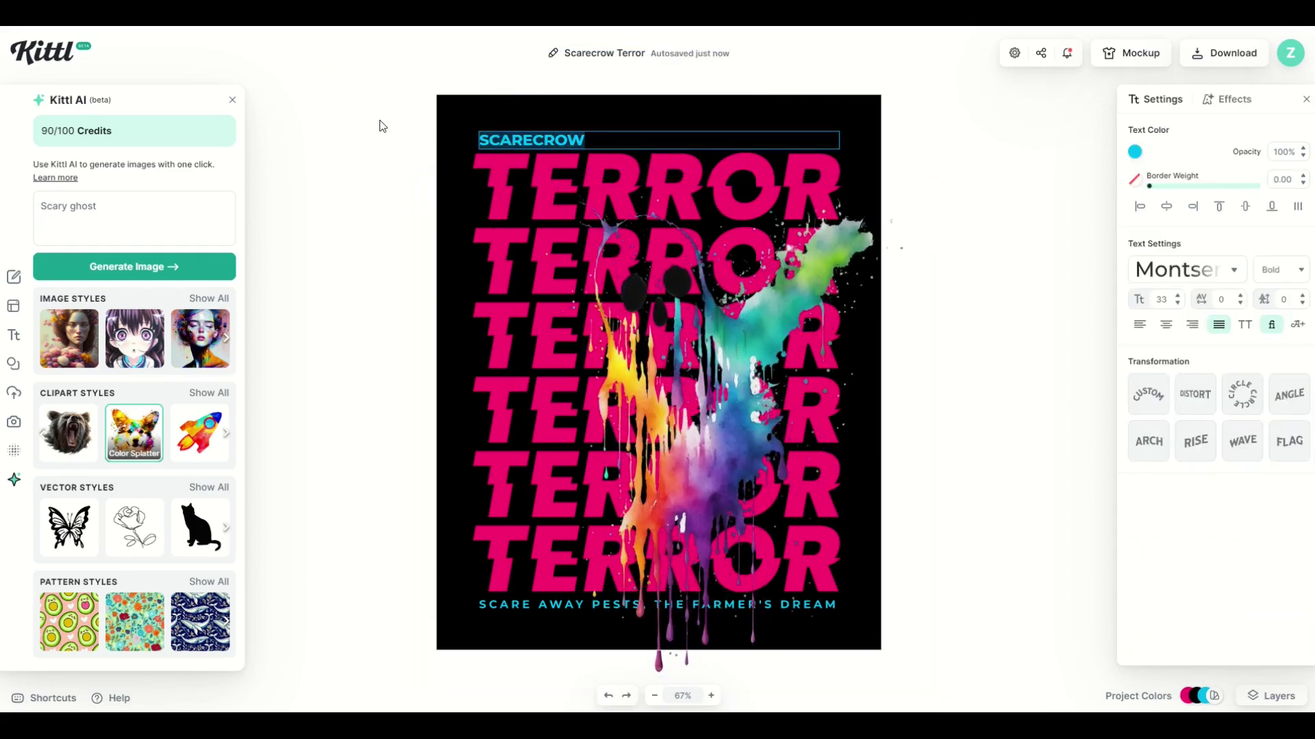
text(GHOST)
Delete the bottom tagline and shift the ghost splatter left and up
click(527, 605)
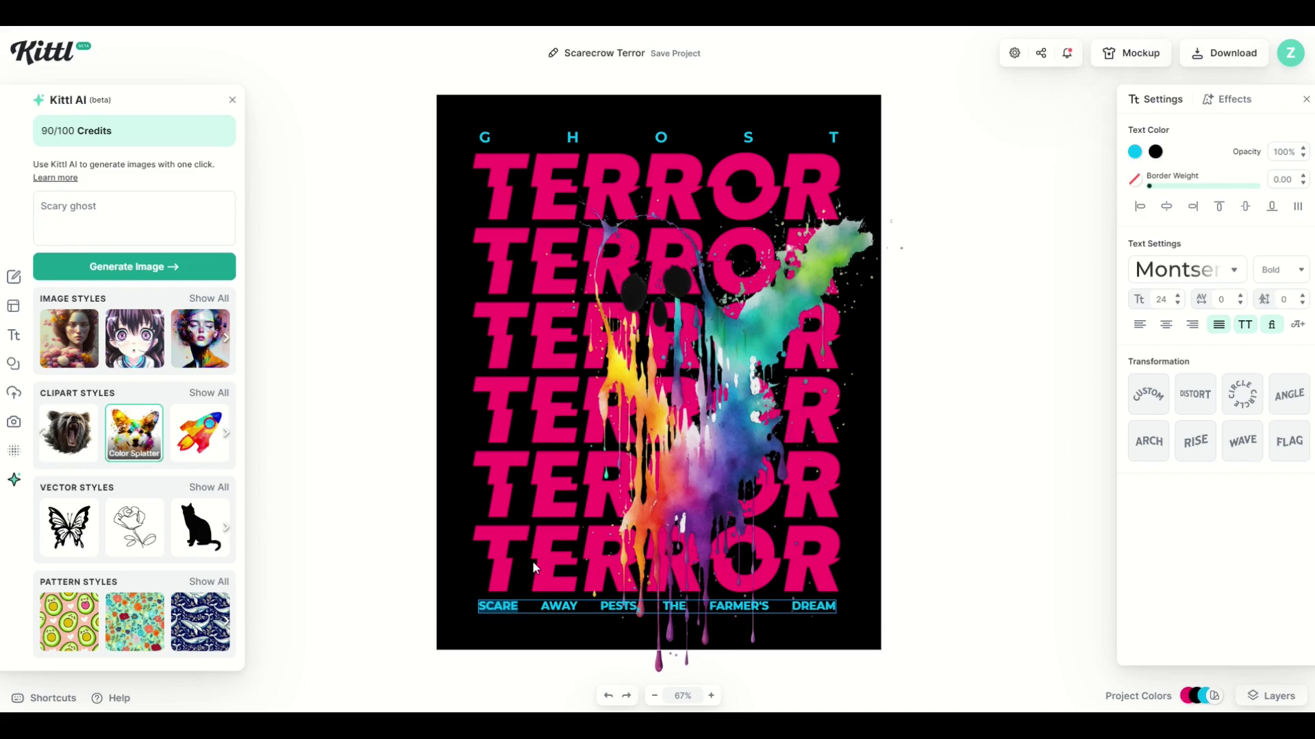
key(Delete)
drag(752, 387, 663, 349)
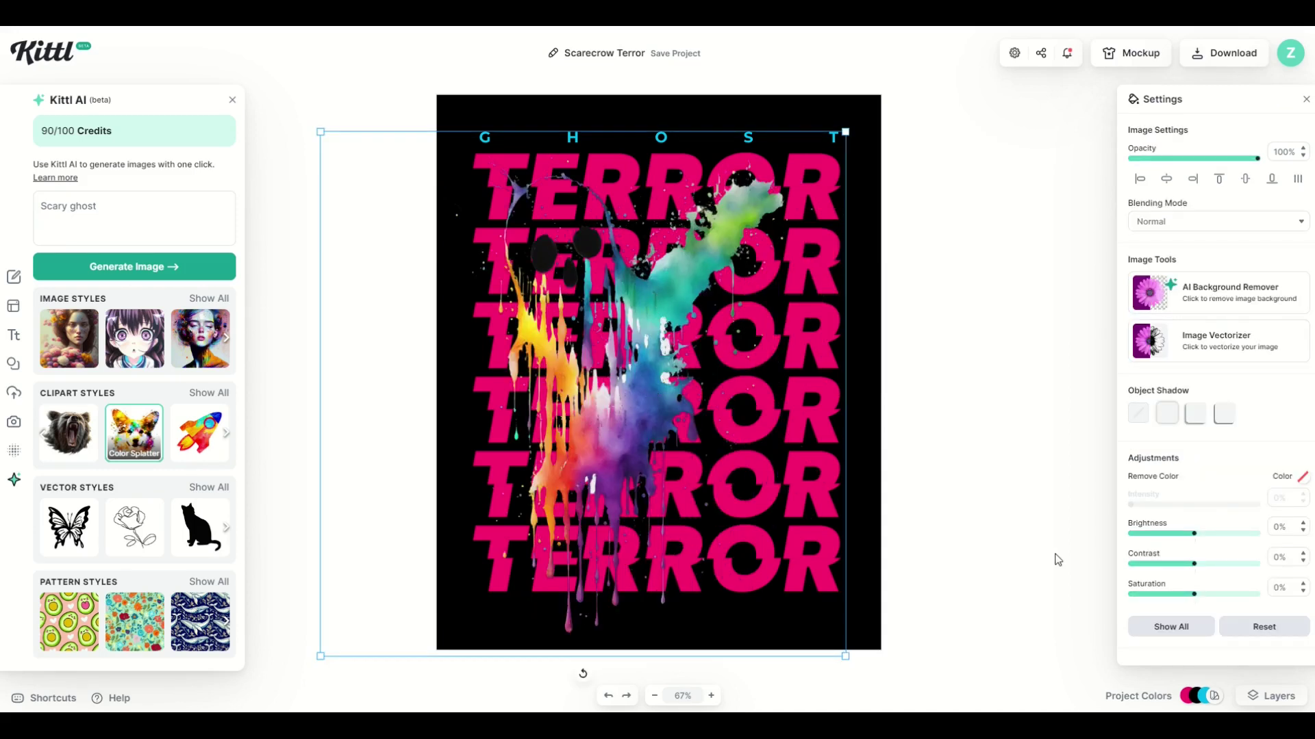
Adjust the ghost image to contrast 14%, brightness 100% and saturation 69%
drag(1190, 565, 1177, 595)
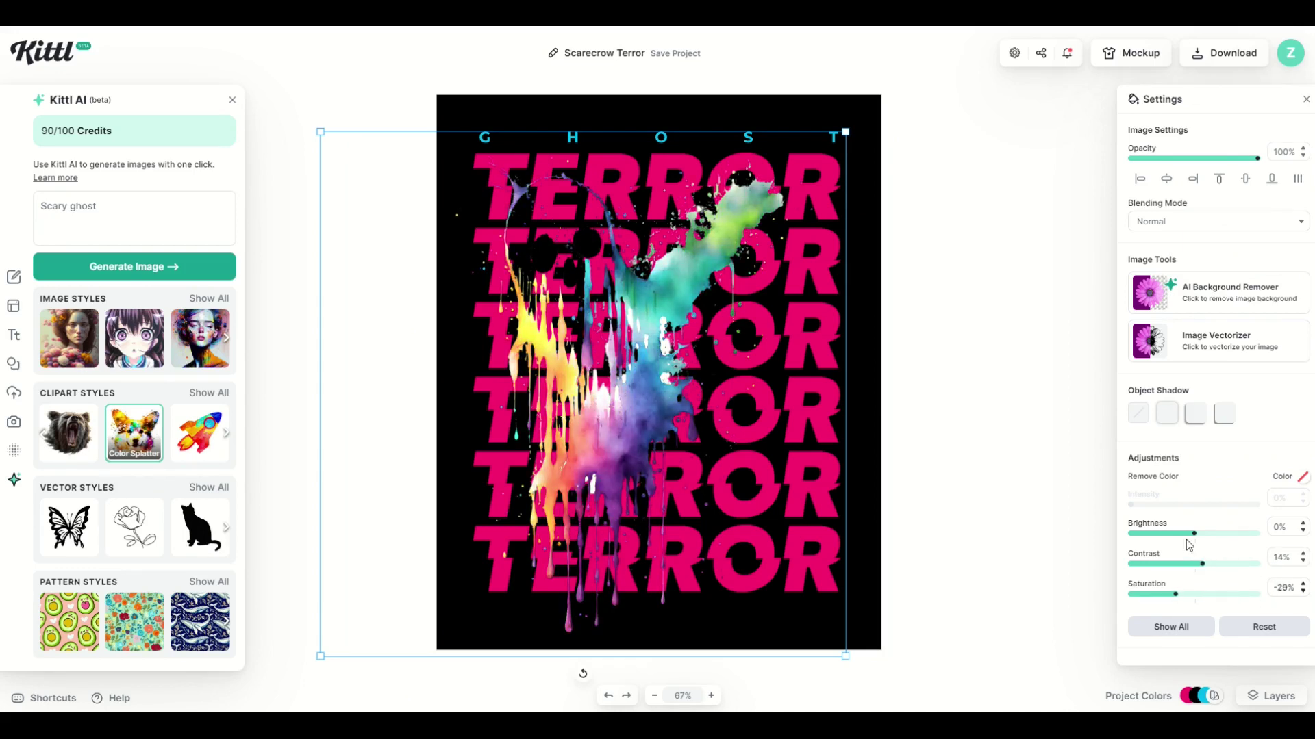
drag(1193, 535, 1275, 536)
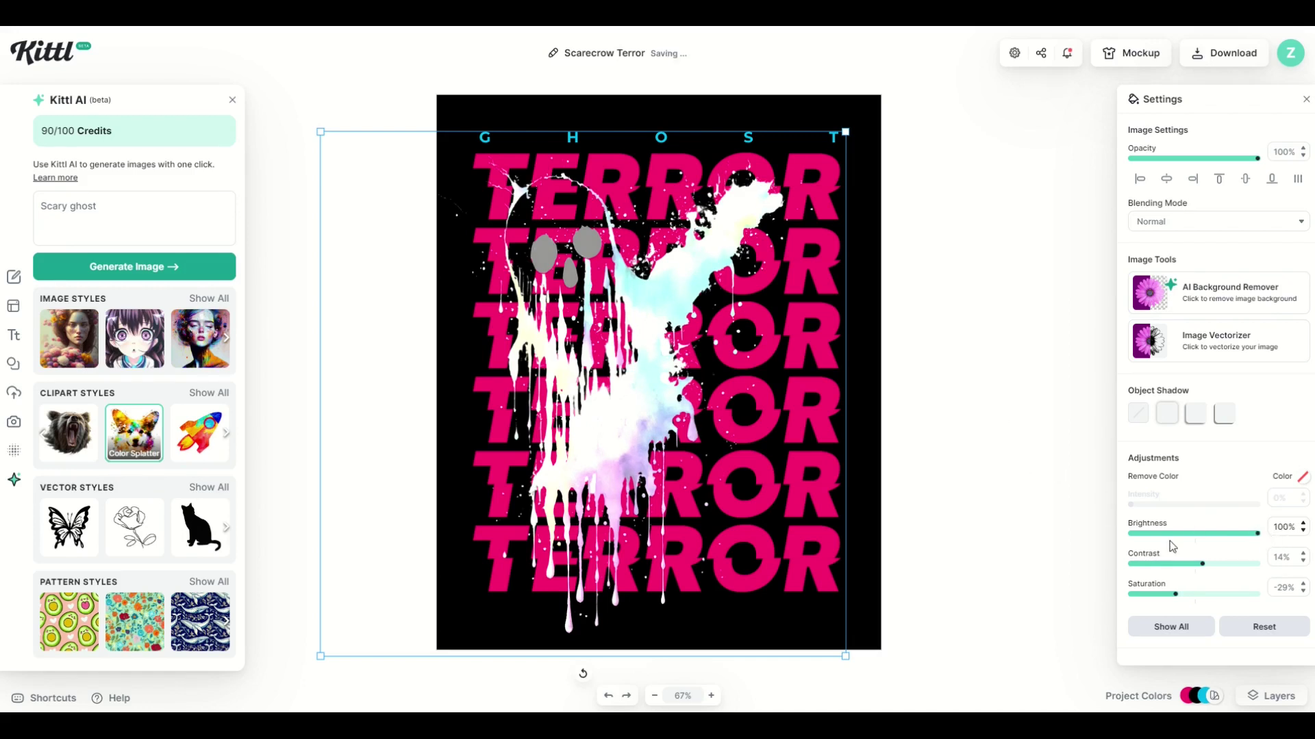
drag(1176, 603, 1238, 597)
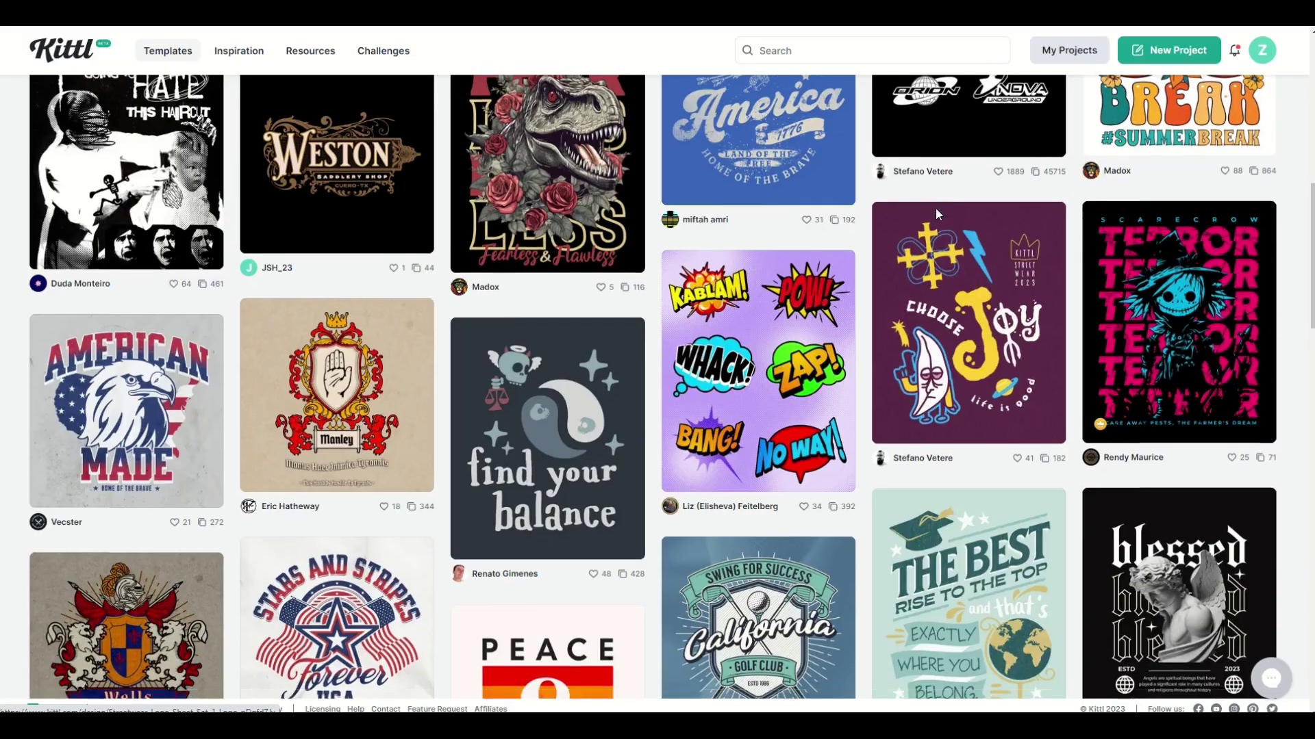
Scroll through the Templates gallery of community designs down to the end of the listing
scroll(935, 208, down, 5)
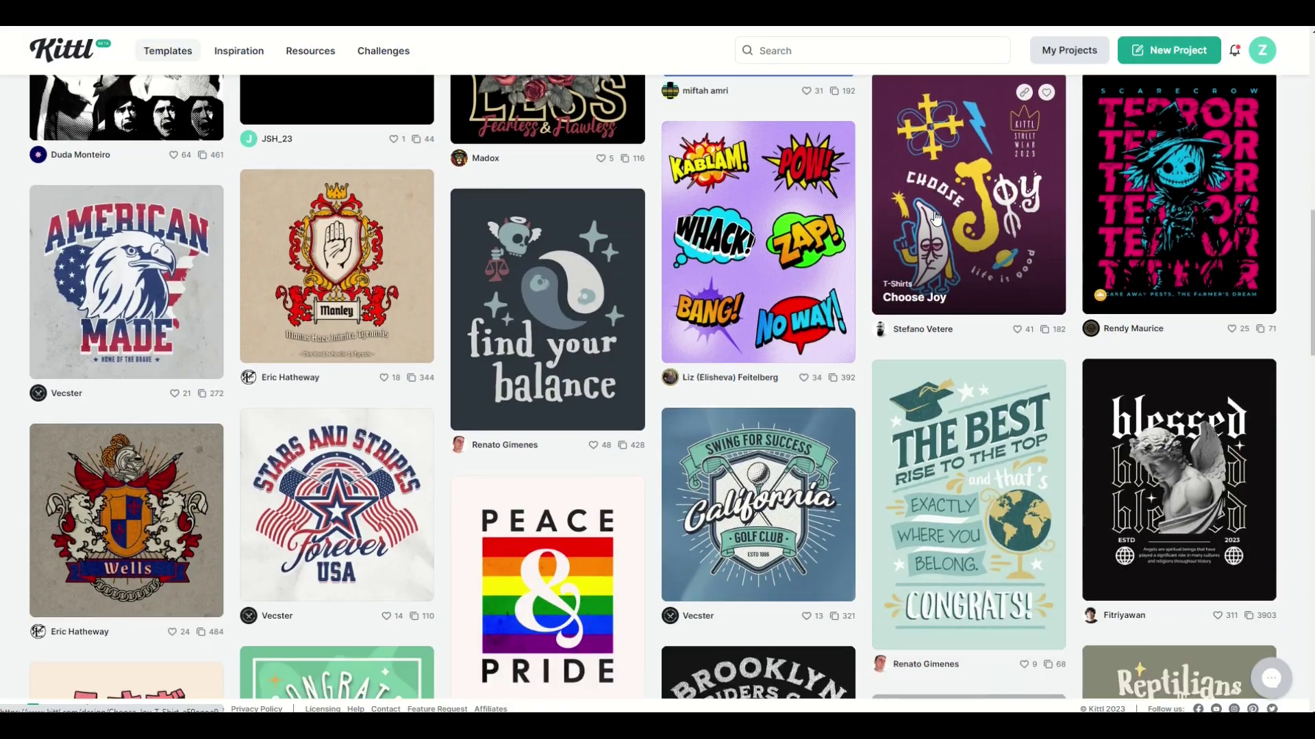
scroll(935, 217, down, 5)
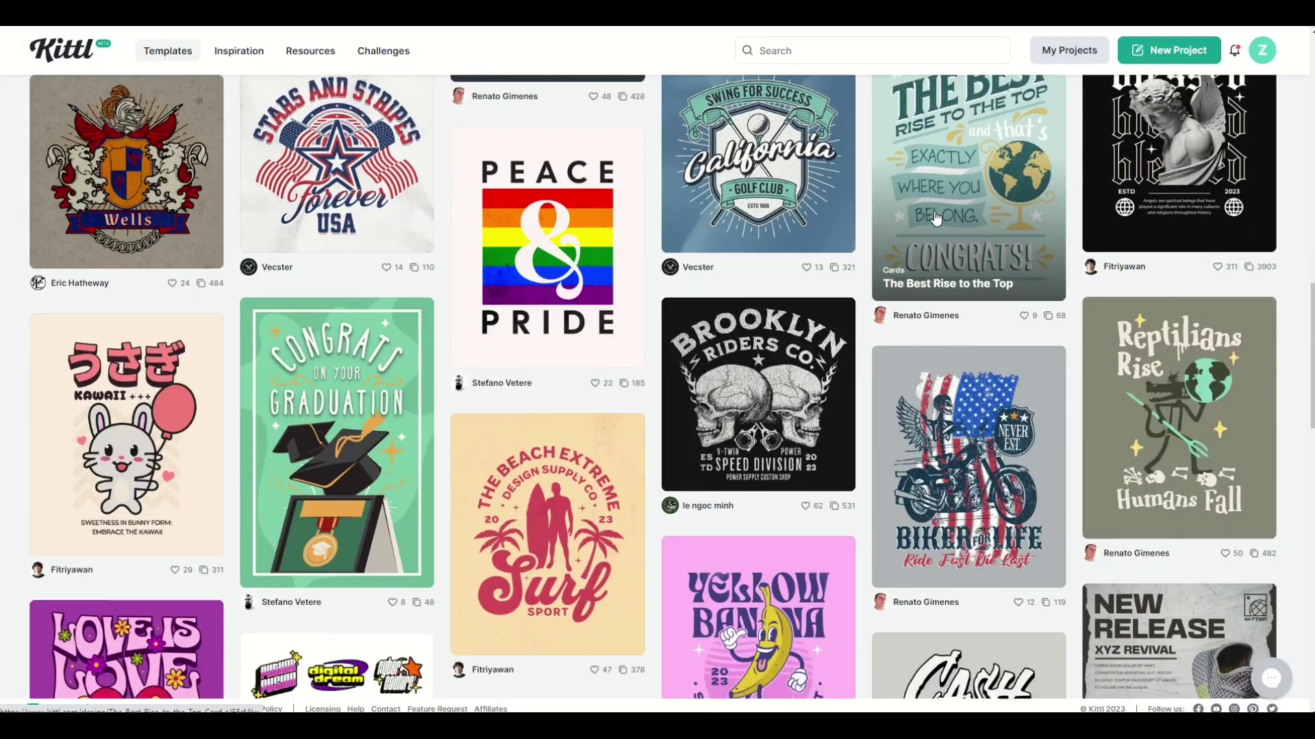
scroll(934, 211, down, 6)
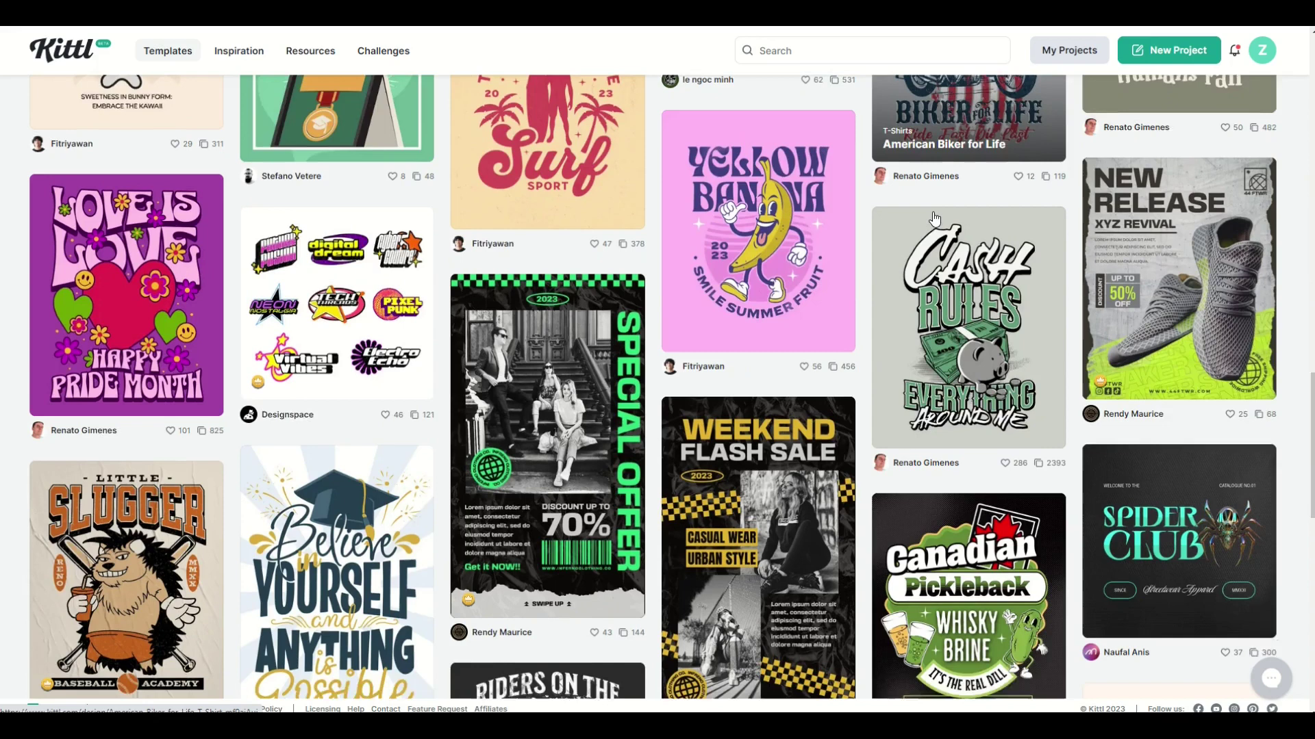
scroll(935, 218, down, 5)
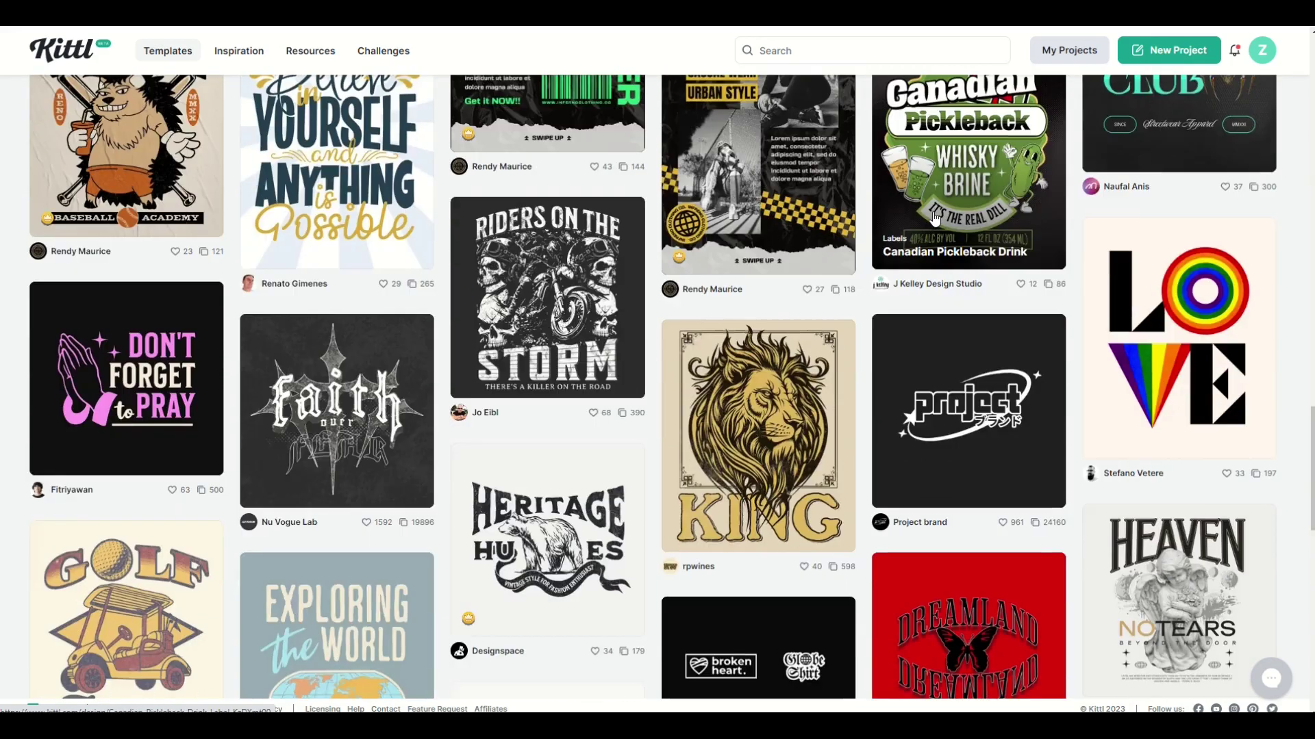
scroll(935, 218, down, 7)
scroll(929, 222, down, 8)
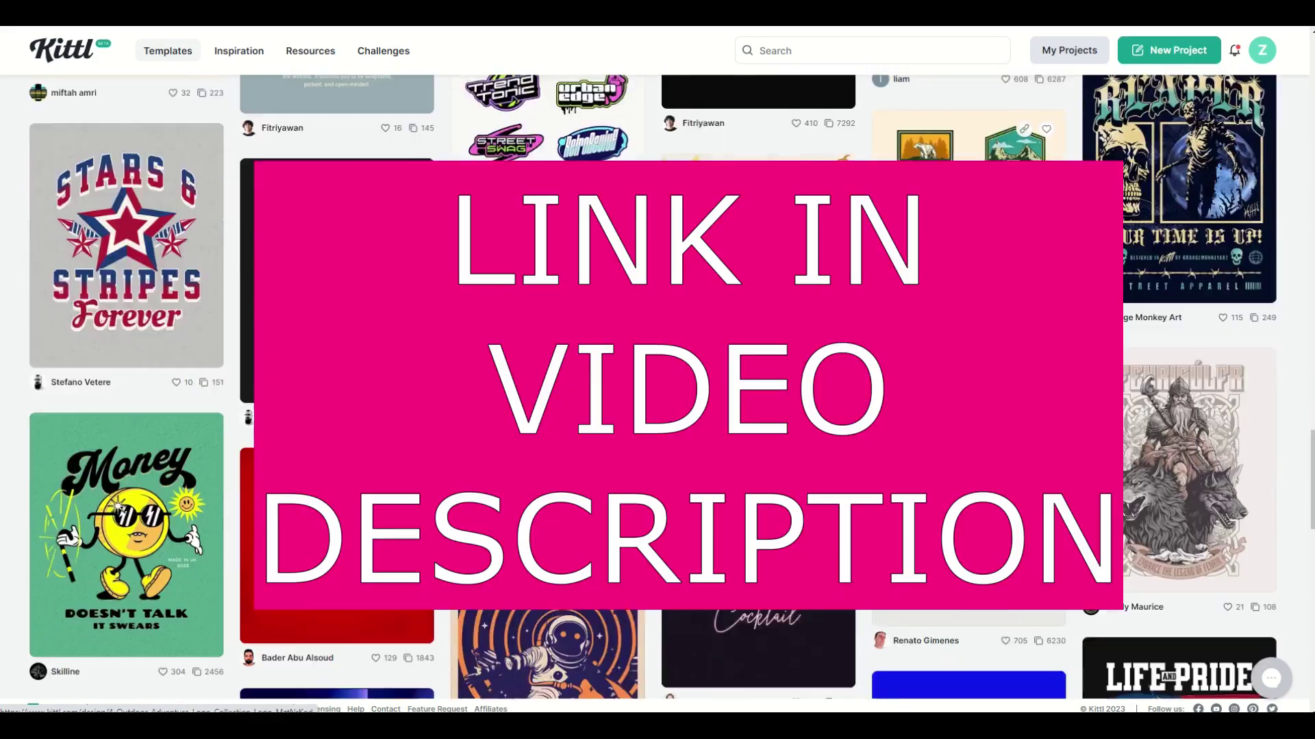
scroll(930, 223, down, 2)
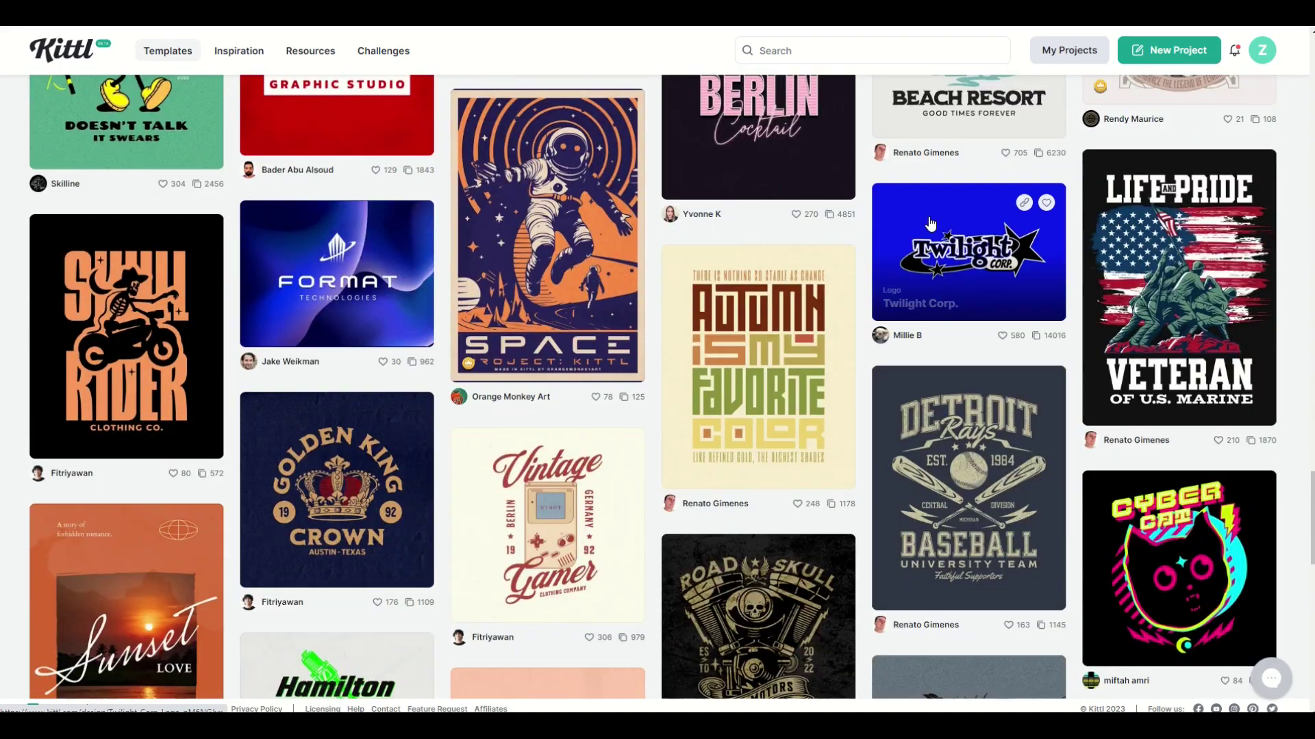
scroll(930, 223, down, 8)
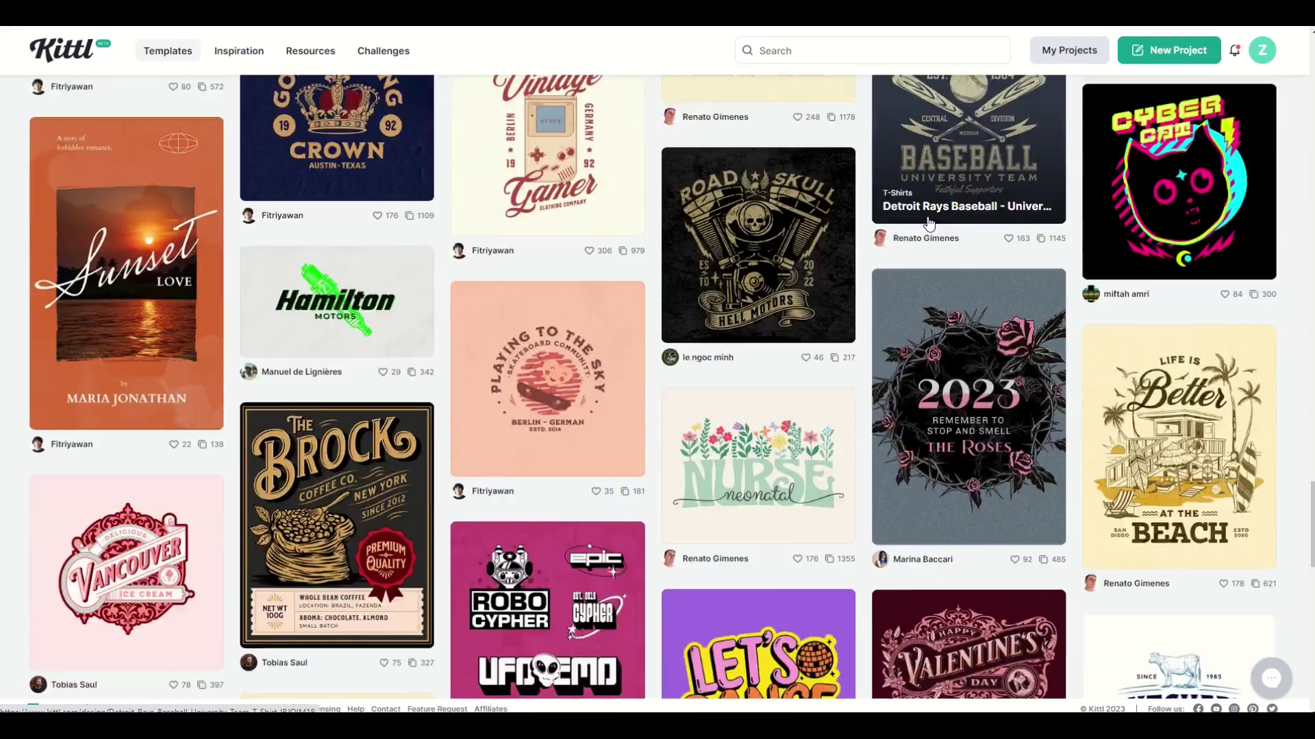
scroll(928, 223, down, 6)
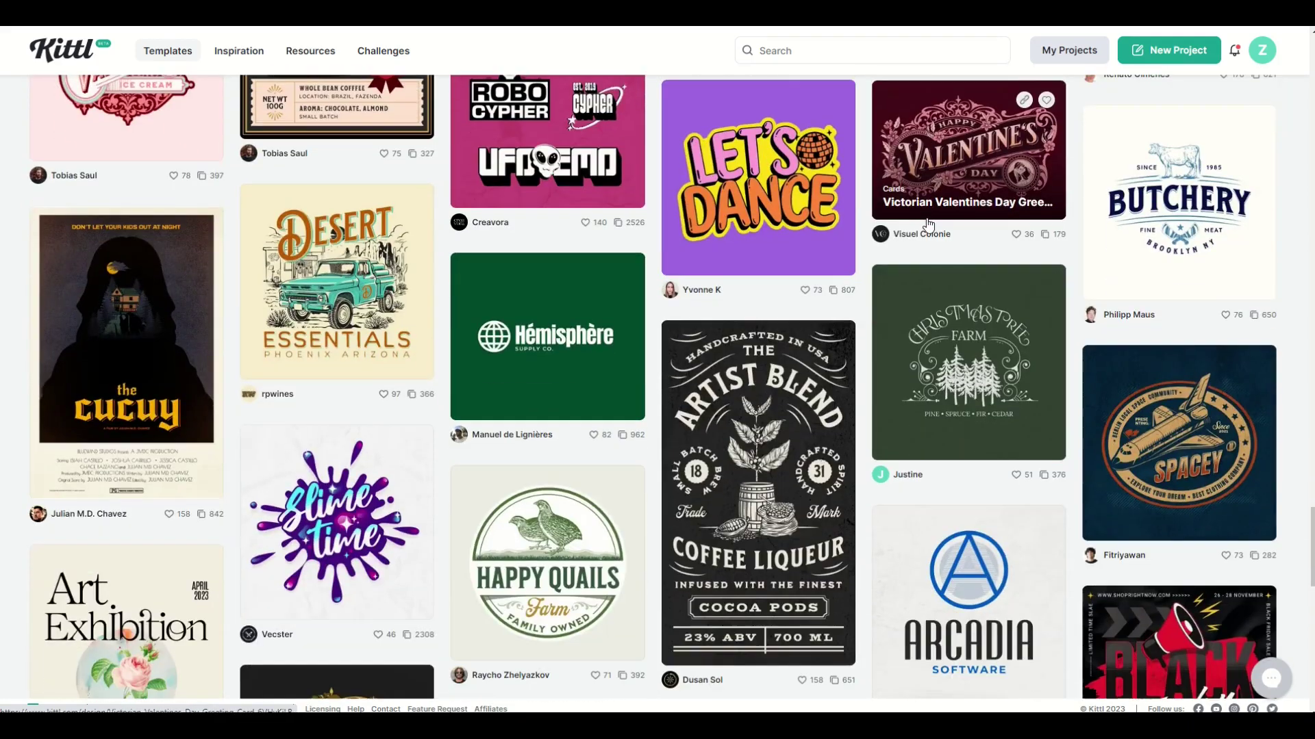
scroll(929, 225, down, 8)
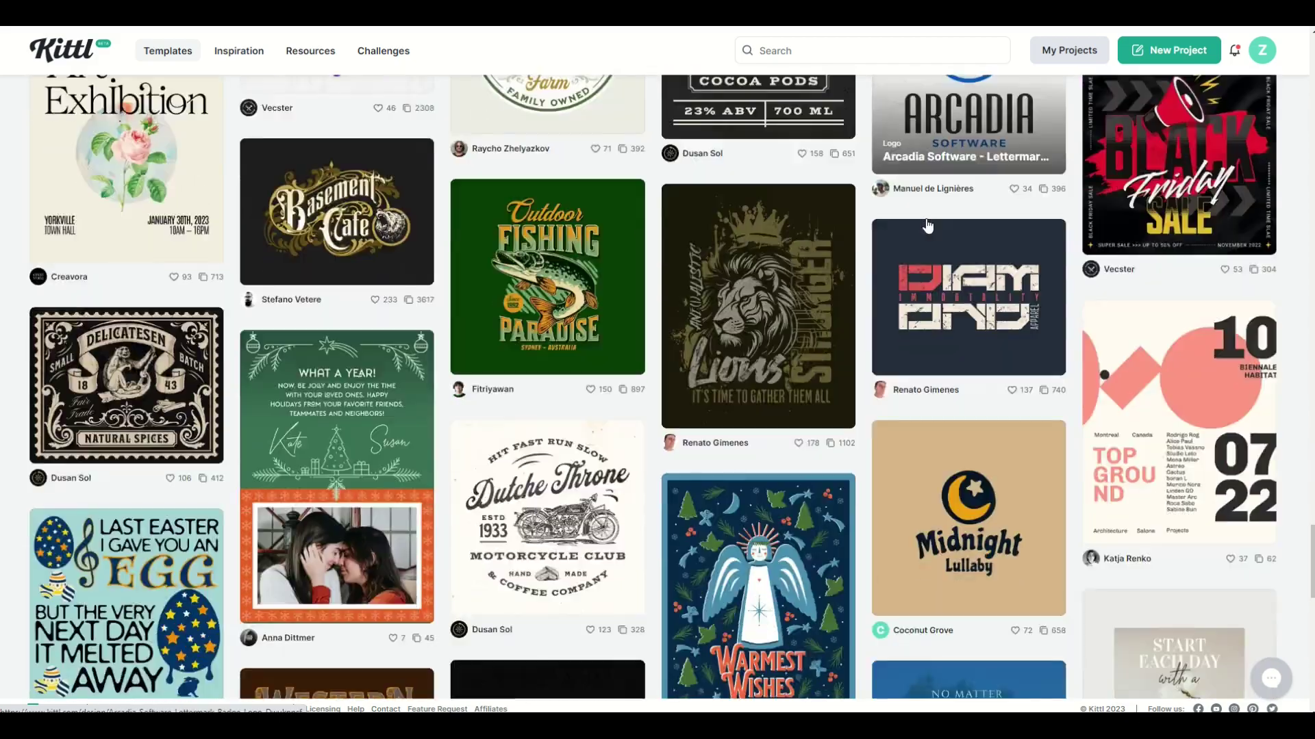
scroll(929, 226, down, 6)
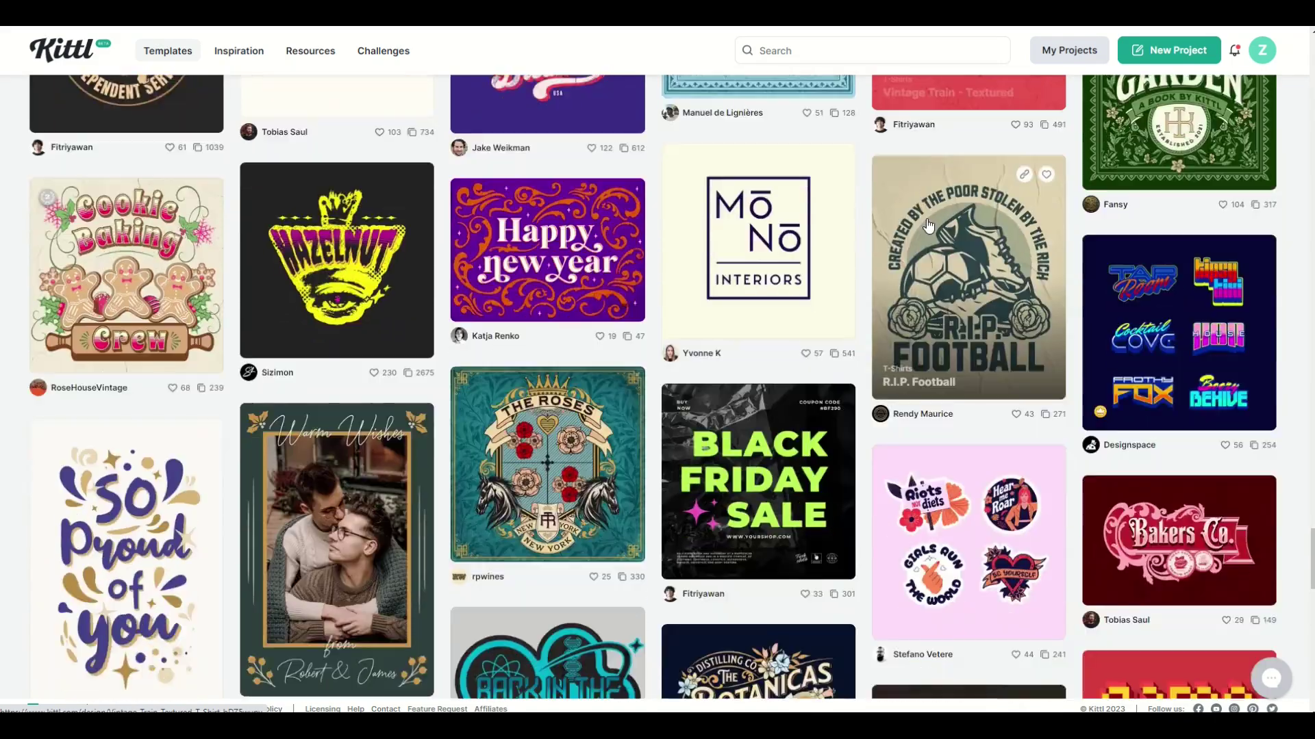
scroll(928, 226, down, 2)
scroll(929, 226, down, 7)
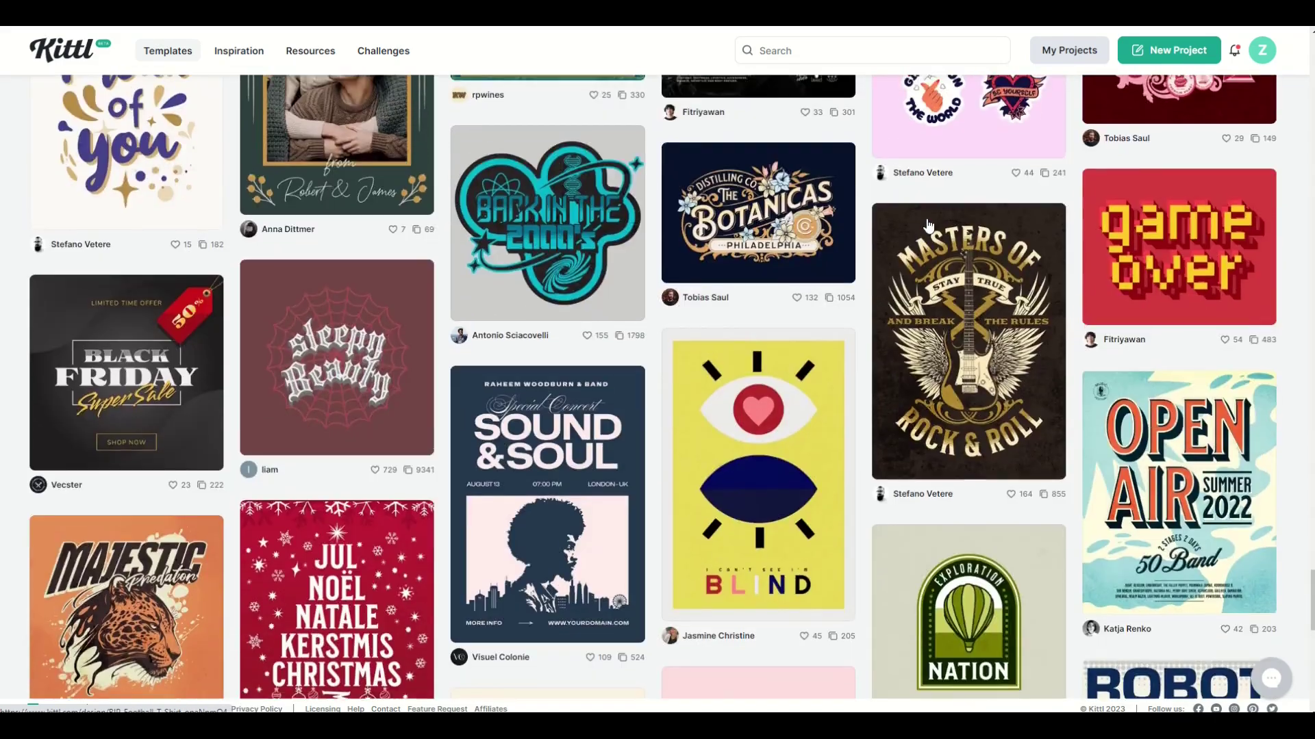
scroll(929, 226, down, 3)
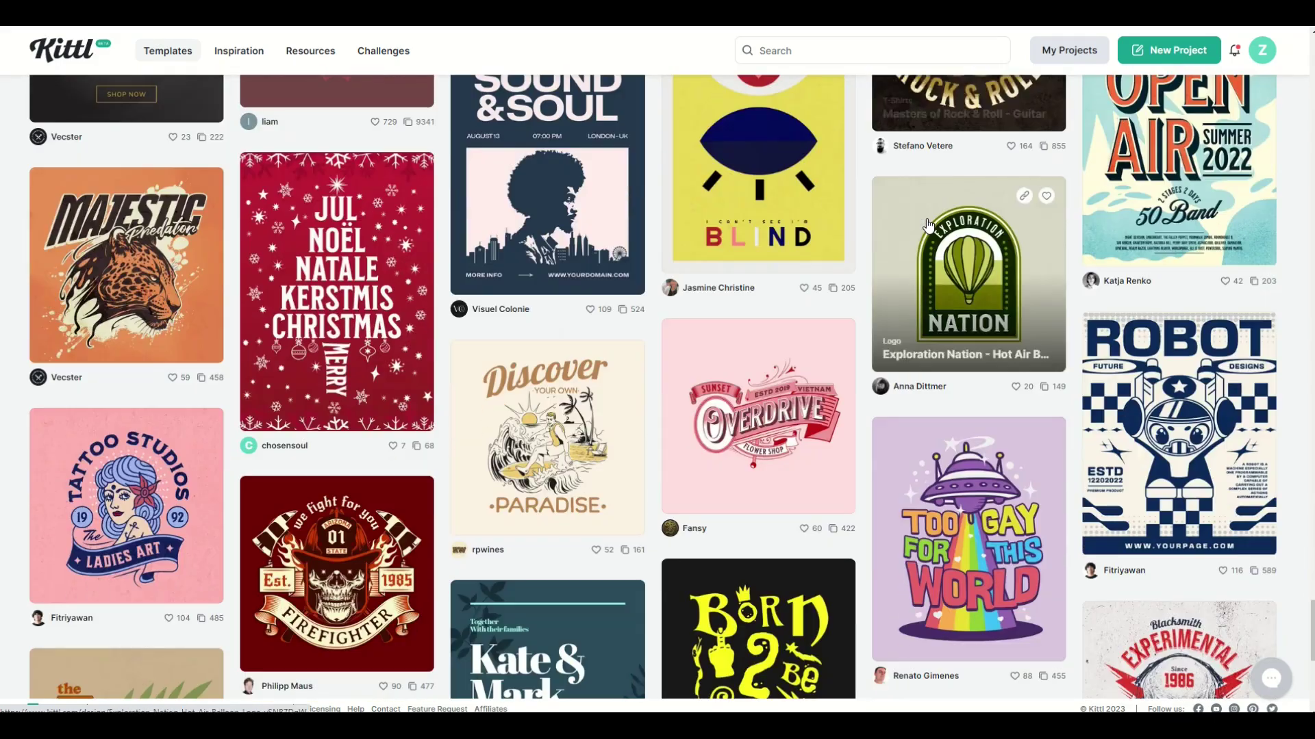
scroll(929, 226, down, 4)
scroll(928, 226, down, 4)
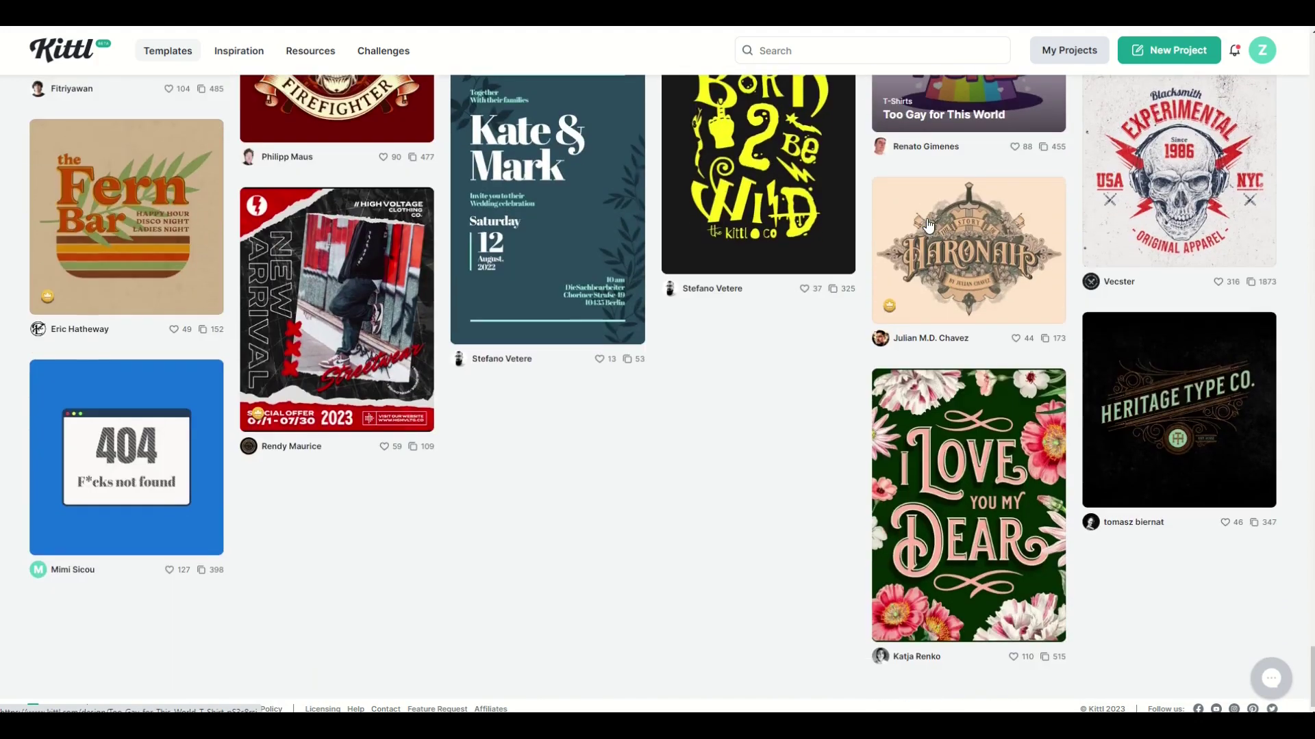